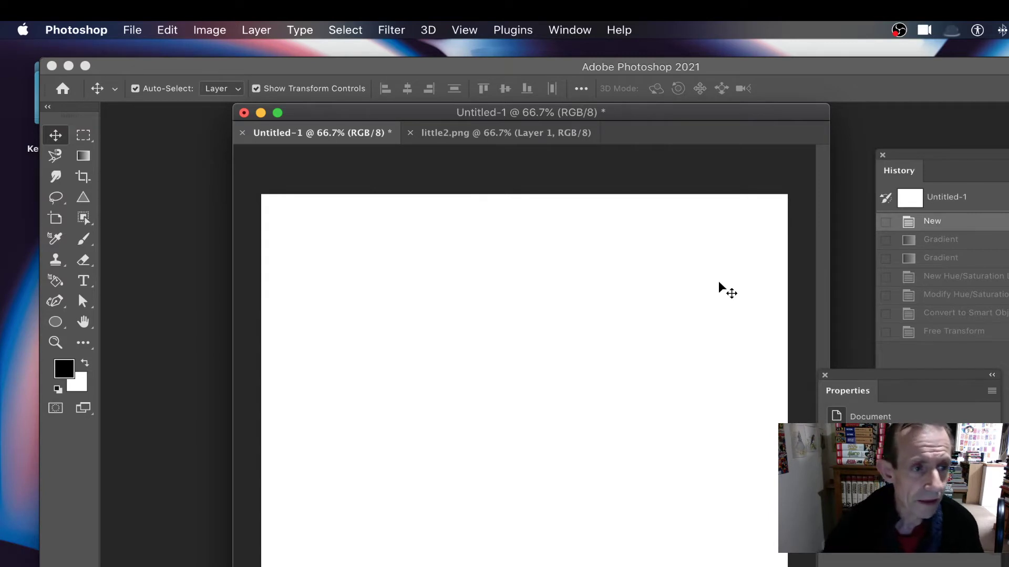
- Fill the canvas with two overlapping radial rainbow gradients in Difference mode, then show the Layers panel
{"action": "left_click", "coordinate": [84, 156]}
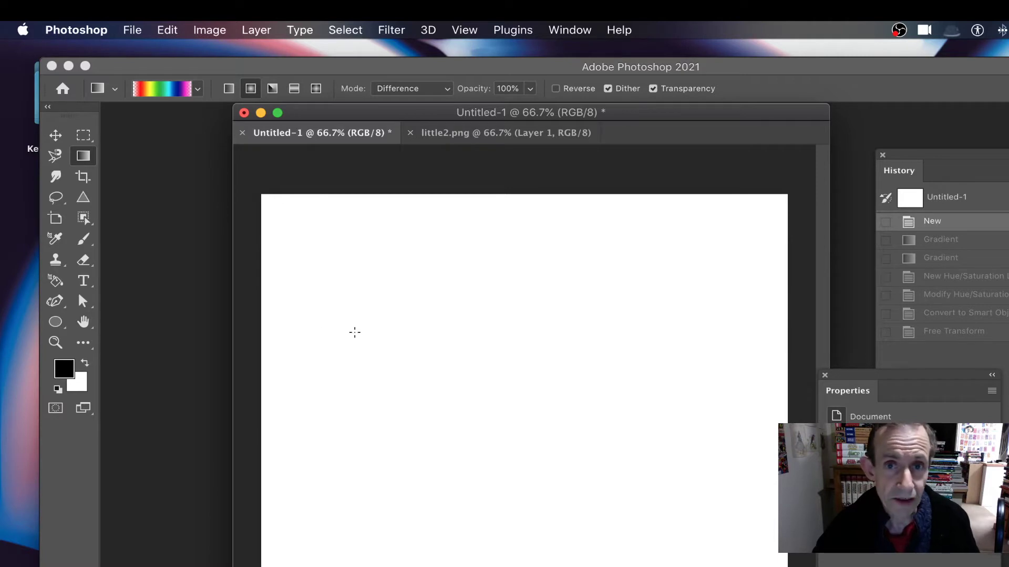
{"action": "left_click_drag", "start_coordinate": [377, 233], "coordinate": [726, 400]}
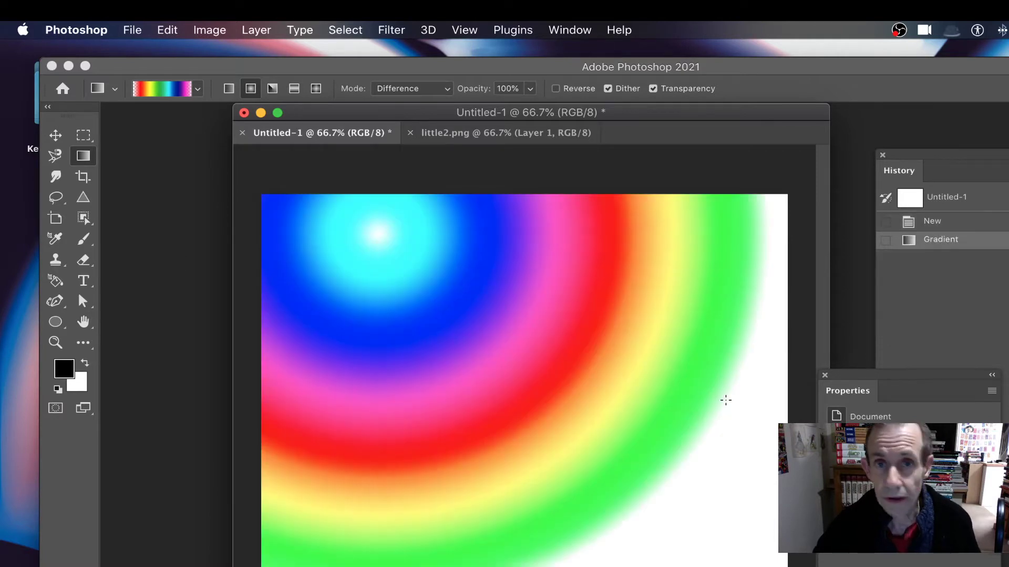
{"action": "left_click_drag", "start_coordinate": [708, 241], "coordinate": [379, 544]}
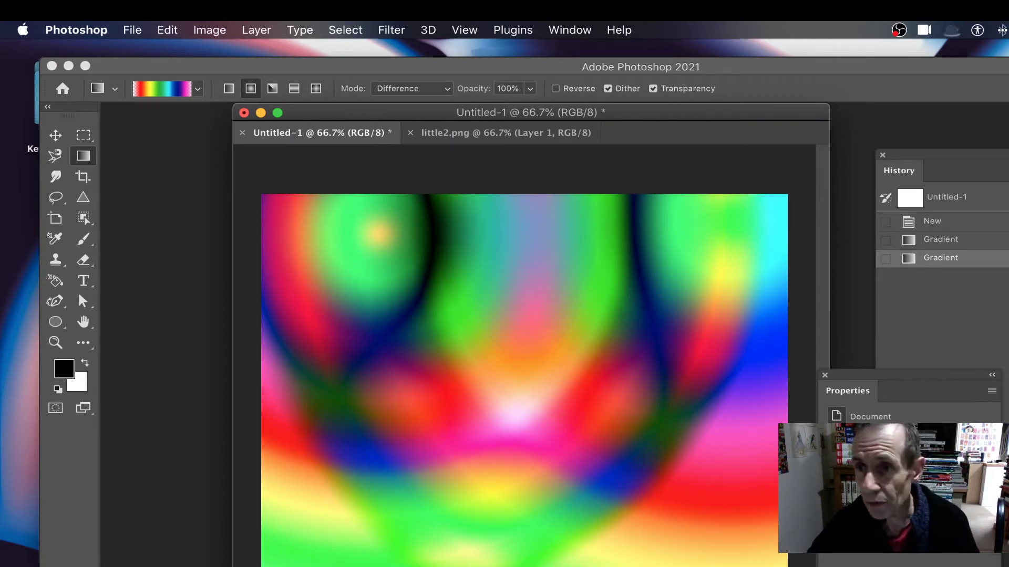
{"action": "key", "text": "F7"}
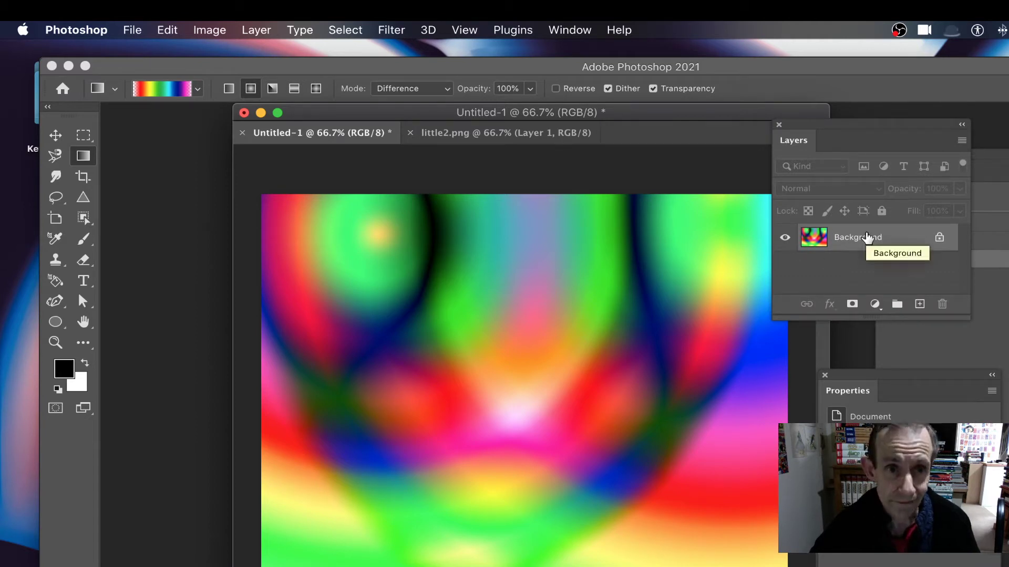
- Add a Hue/Saturation adjustment layer named Hue/Saturation 1 above the Background
{"action": "left_click", "coordinate": [257, 30]}
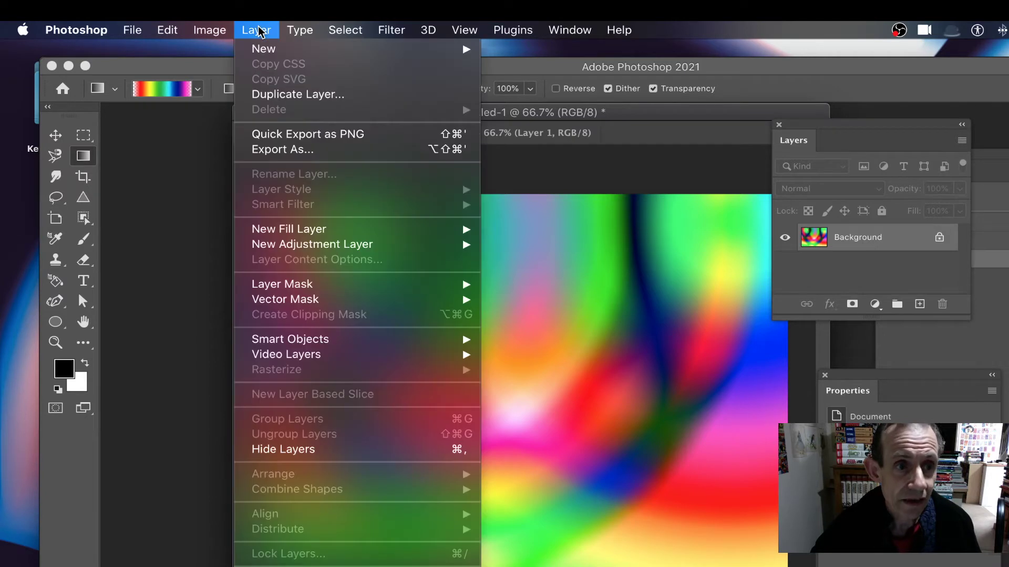
{"action": "mouse_move", "coordinate": [336, 246]}
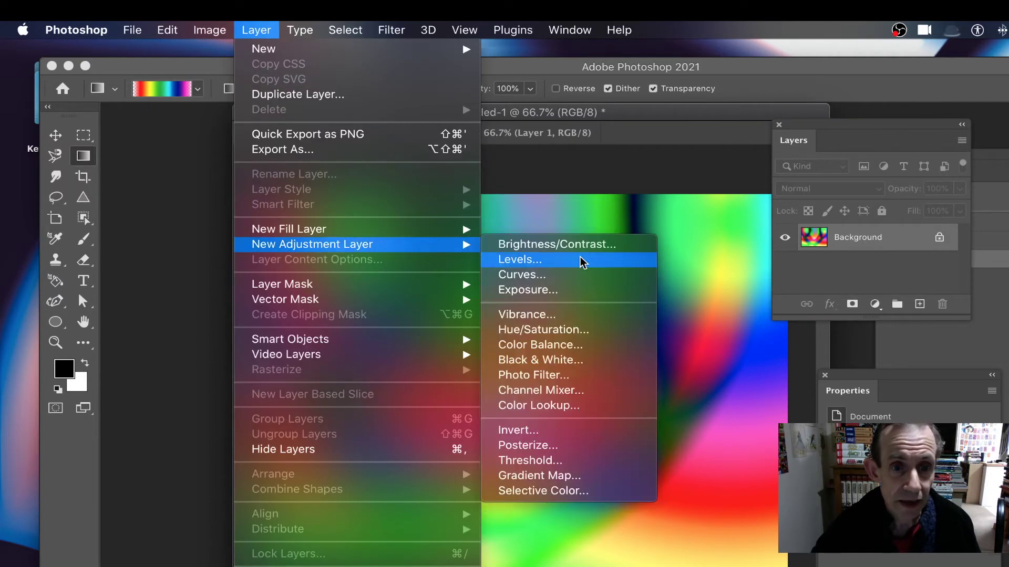
{"action": "left_click", "coordinate": [554, 331]}
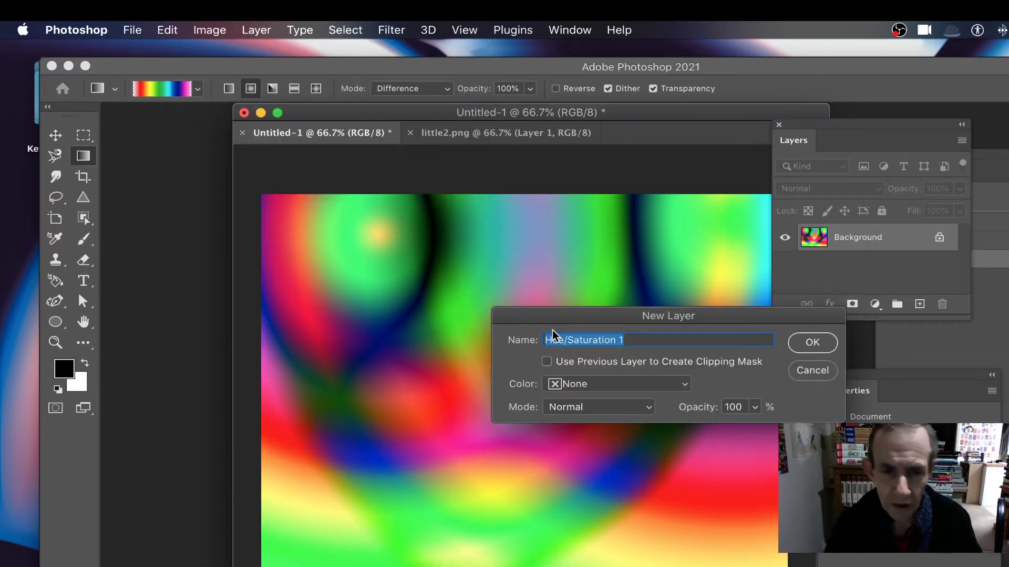
{"action": "left_click", "coordinate": [812, 344]}
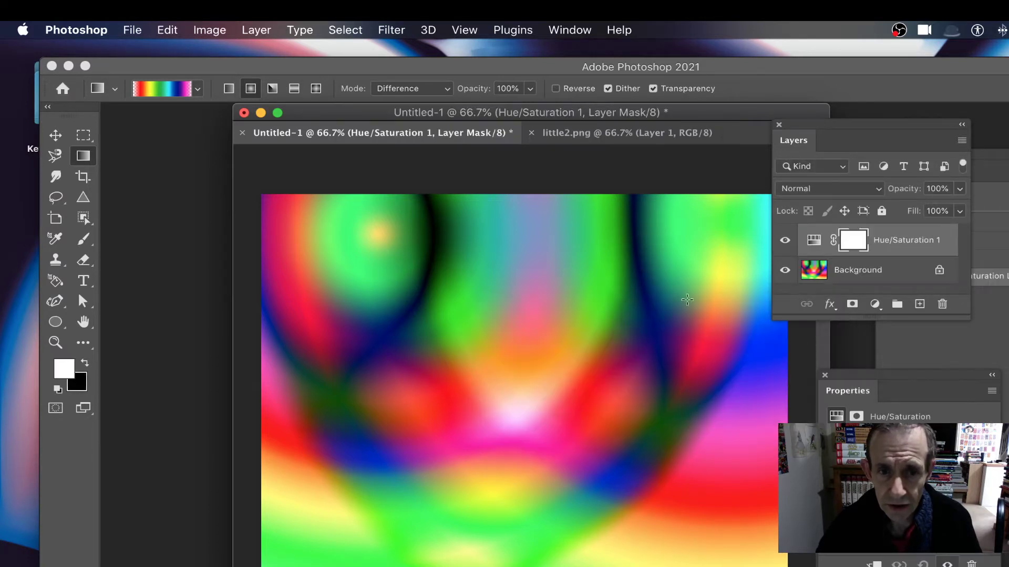
- Rearrange the History and Layers panels on the right side of the workspace
{"action": "left_click", "coordinate": [998, 164]}
{"action": "left_click_drag", "start_coordinate": [858, 149], "coordinate": [1006, 311]}
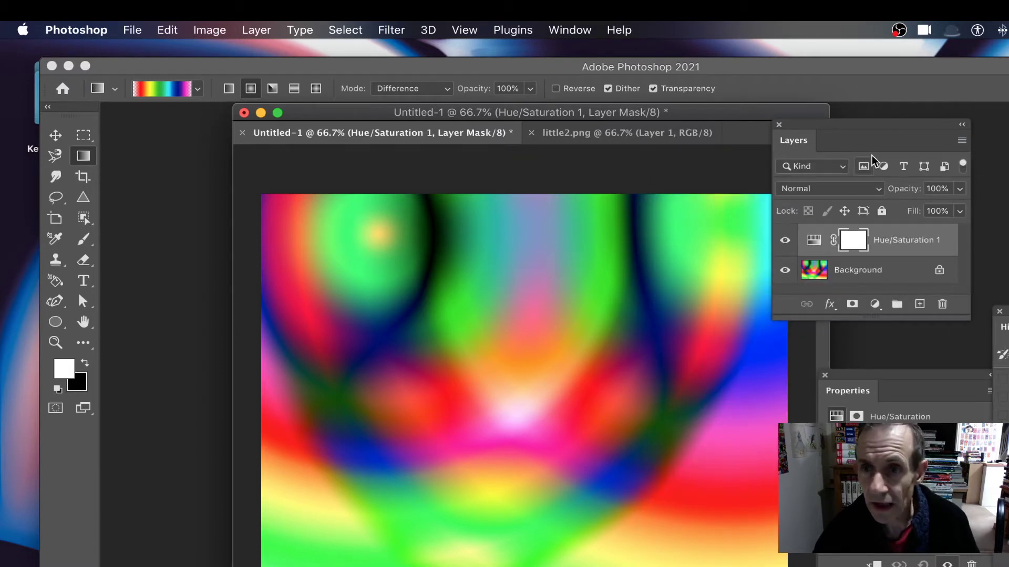
{"action": "mouse_move", "coordinate": [800, 146]}
{"action": "left_mouse_down"}
{"action": "mouse_move", "coordinate": [738, 171]}
{"action": "mouse_move", "coordinate": [697, 164]}
{"action": "left_mouse_up"}
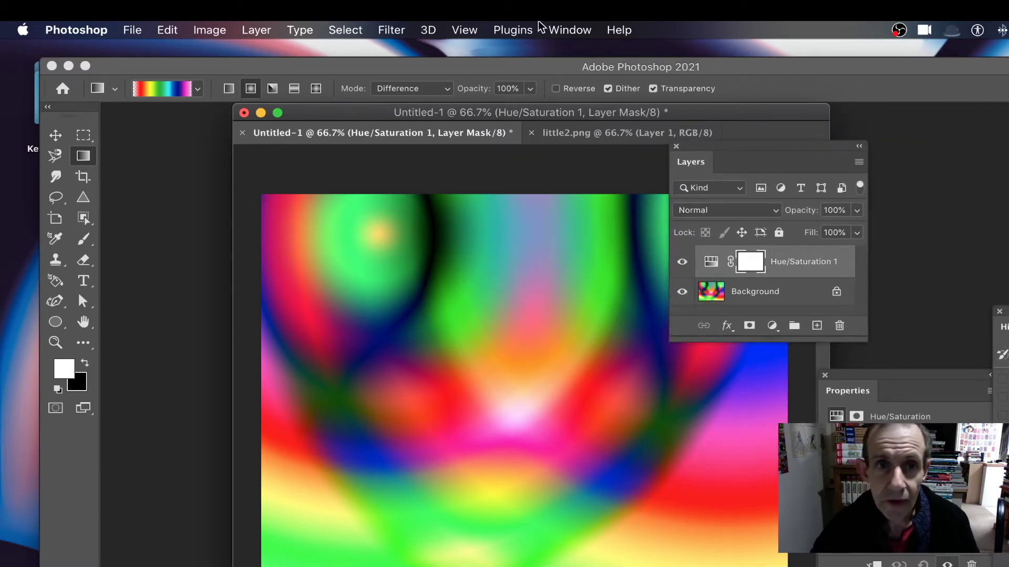
{"action": "left_click", "coordinate": [569, 30]}
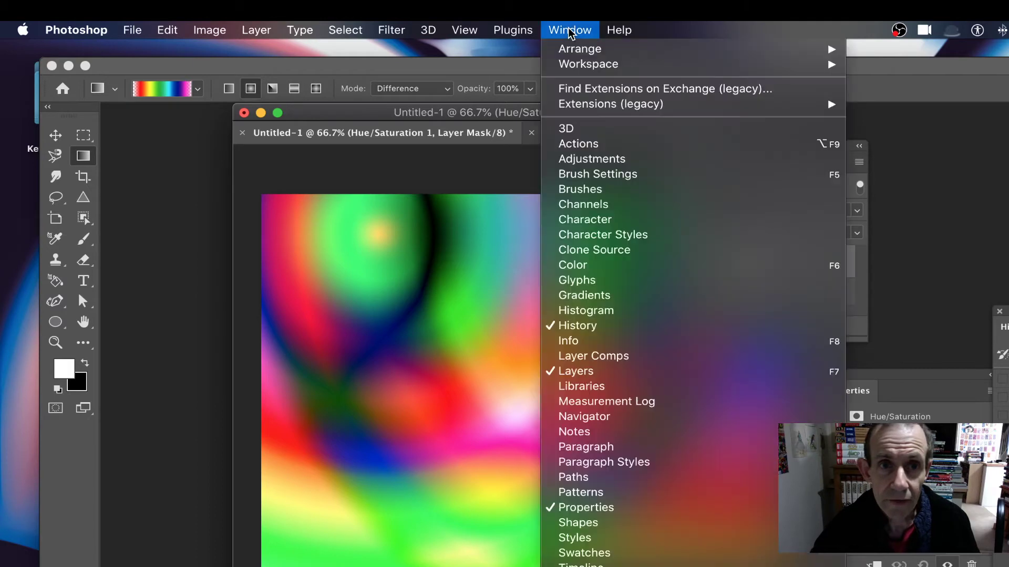
{"action": "left_click", "coordinate": [919, 121]}
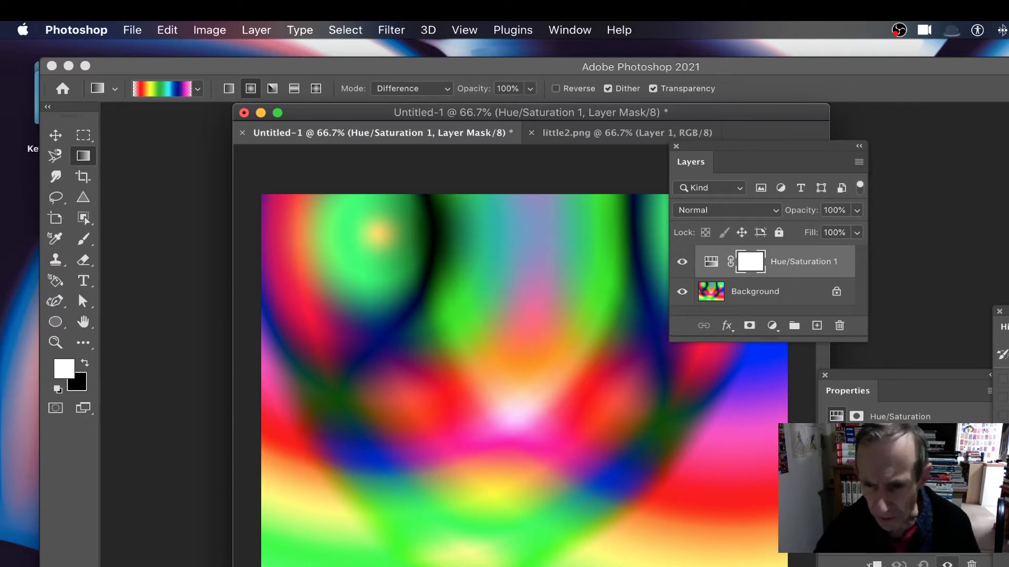
- Drag the Hue/Saturation sliders to mute the rainbow into soft greys, then select both layers
{"action": "left_click", "coordinate": [570, 31]}
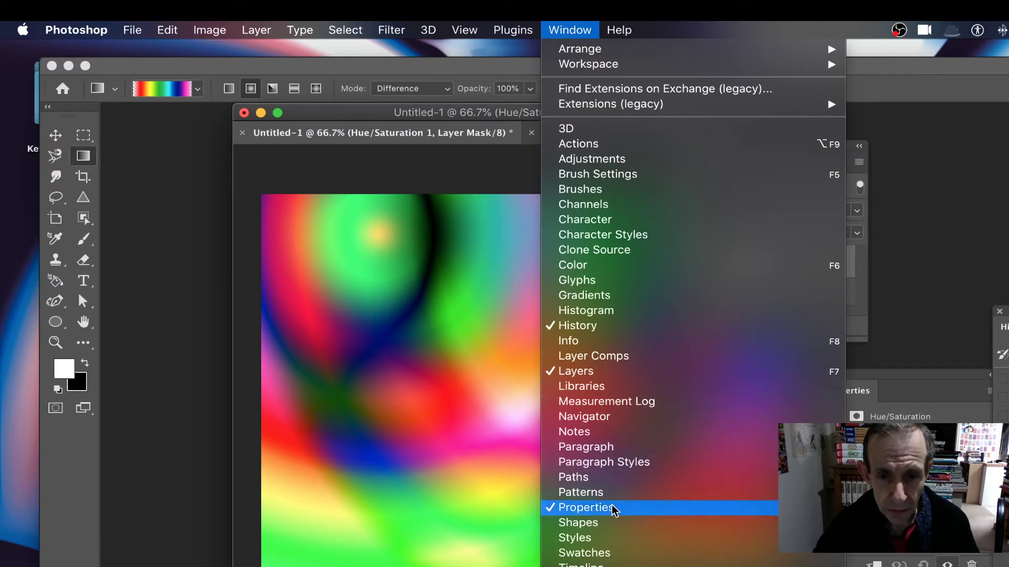
{"action": "left_click", "coordinate": [912, 376]}
{"action": "left_click_drag", "start_coordinate": [909, 494], "coordinate": [862, 526]}
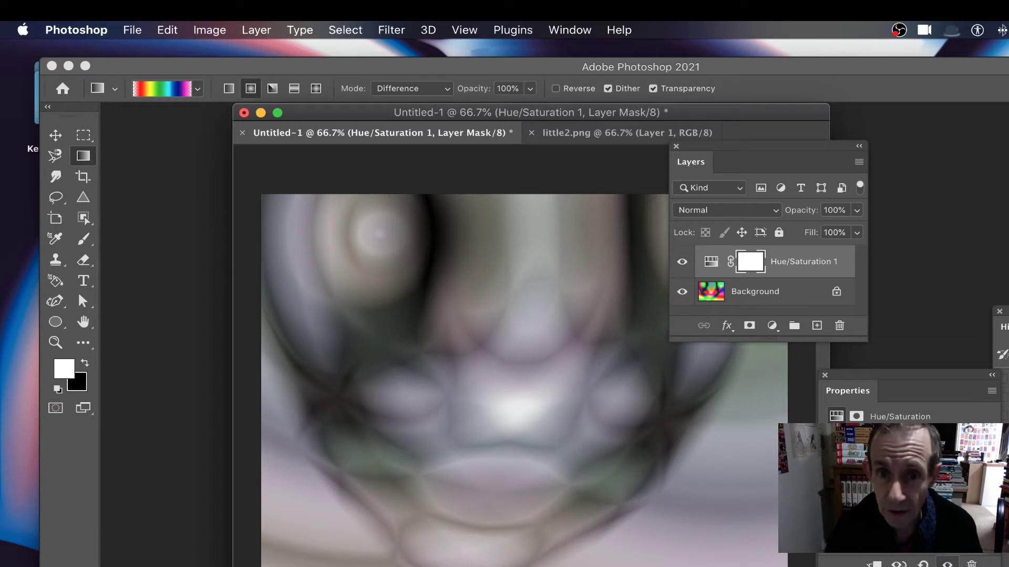
{"action": "left_click", "coordinate": [809, 310]}
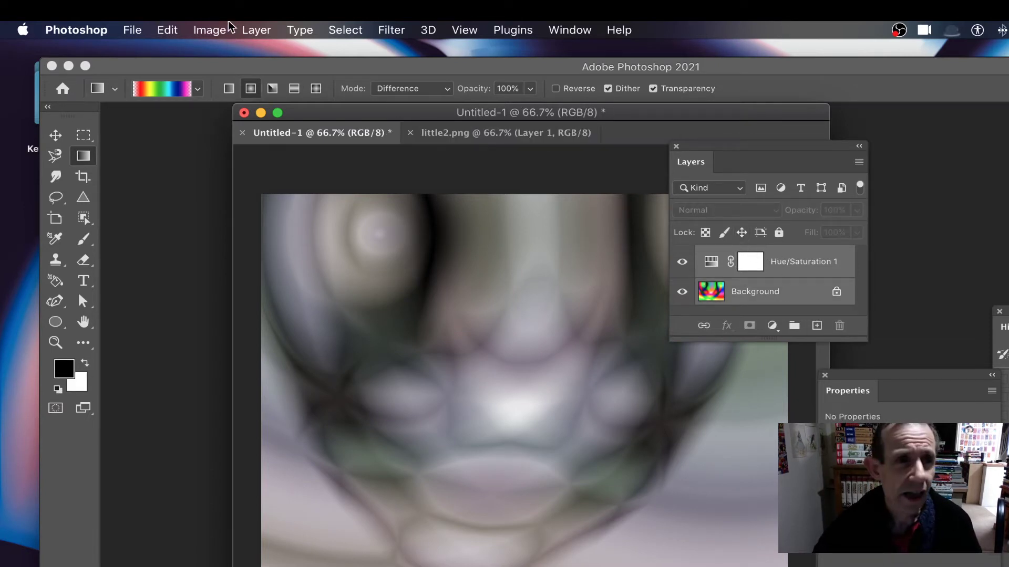
- Convert the Background and Hue/Saturation 1 layers into a single smart object
{"action": "left_click", "coordinate": [263, 31]}
{"action": "mouse_move", "coordinate": [300, 341]}
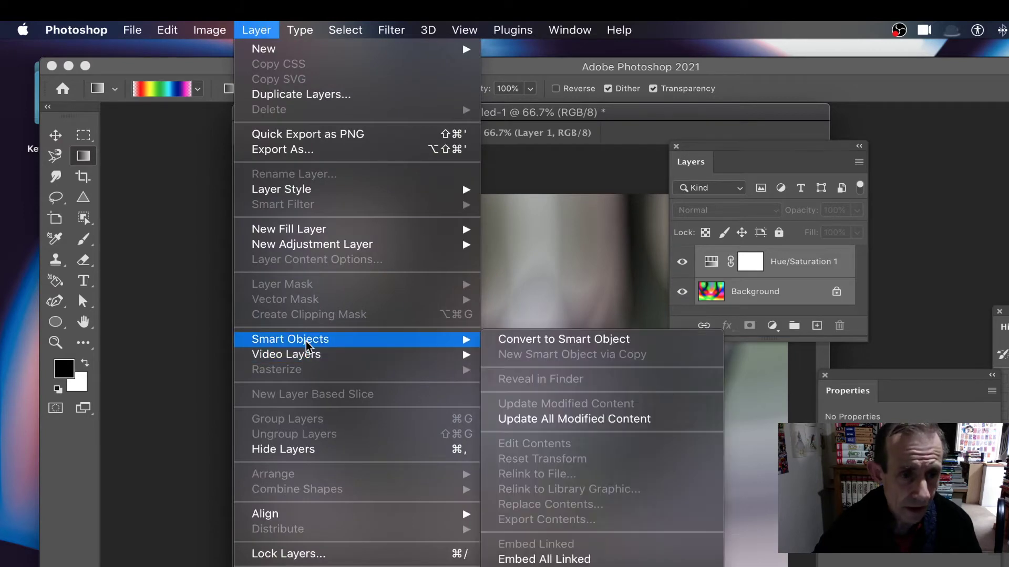
{"action": "left_click", "coordinate": [521, 344]}
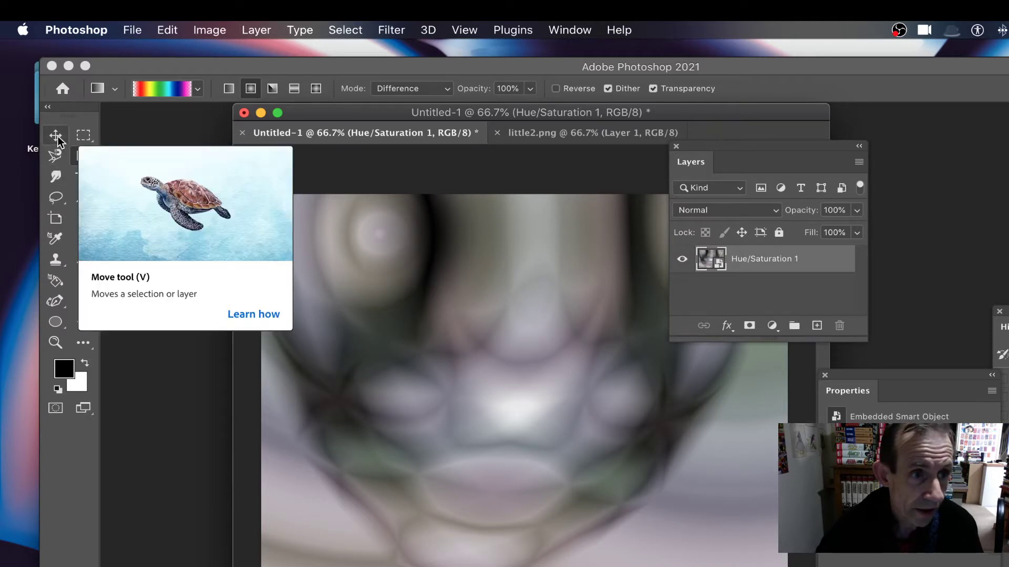
- Choose the Move tool with auto-select set to pick individual layers
{"action": "left_click", "coordinate": [57, 137]}
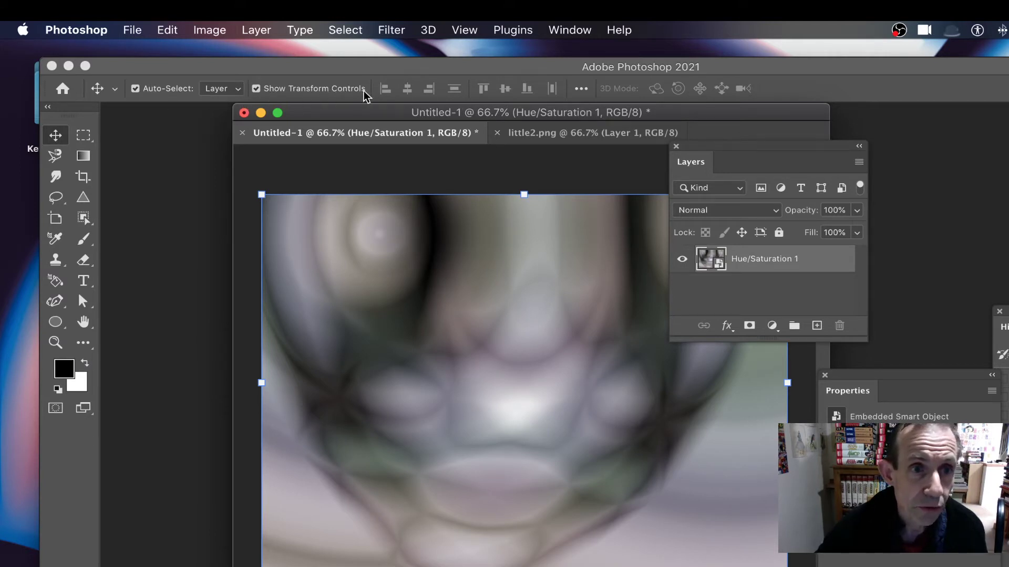
{"action": "left_click", "coordinate": [231, 88]}
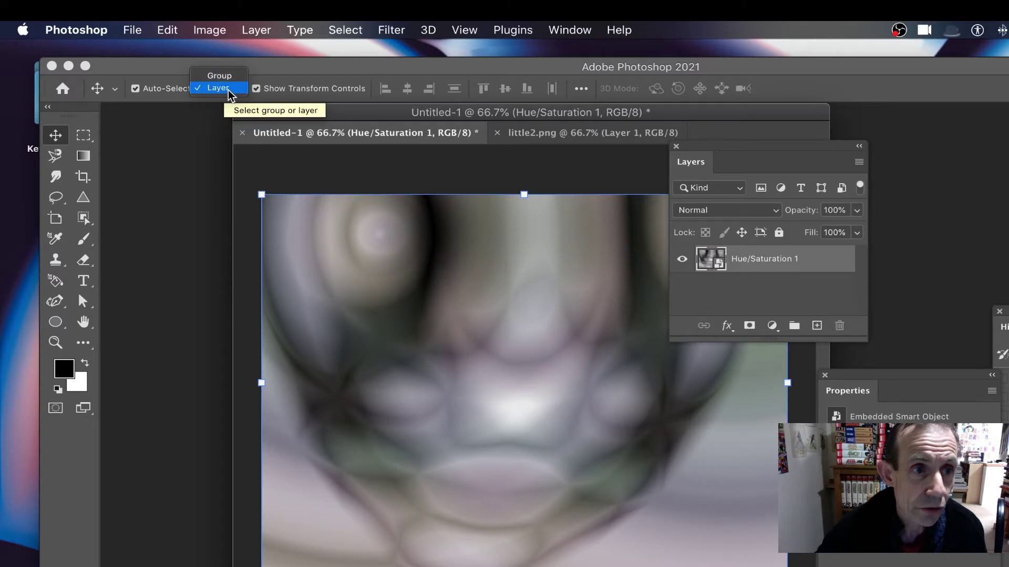
{"action": "left_click", "coordinate": [228, 88]}
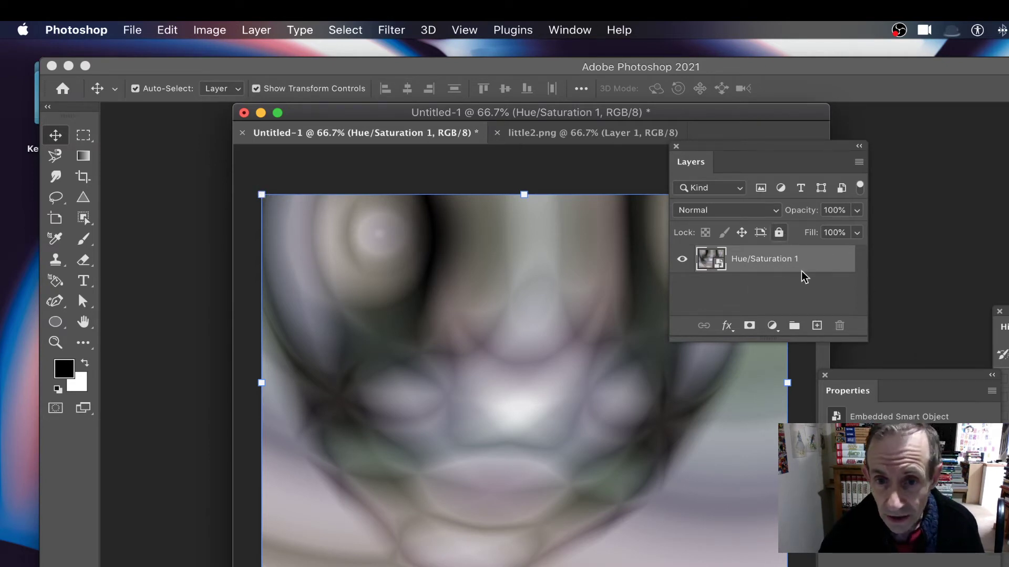
- Scale the smart object to about 66% and rotate it roughly 43°
{"action": "left_click_drag", "start_coordinate": [698, 157], "coordinate": [723, 174]}
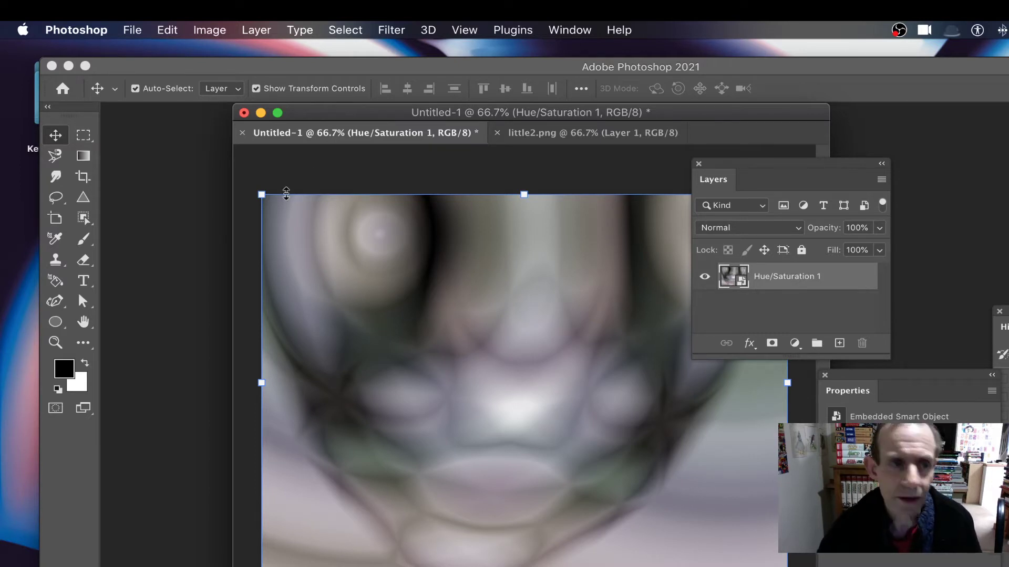
{"action": "left_click_drag", "start_coordinate": [261, 195], "coordinate": [439, 321]}
{"action": "left_click_drag", "start_coordinate": [559, 364], "coordinate": [400, 268]}
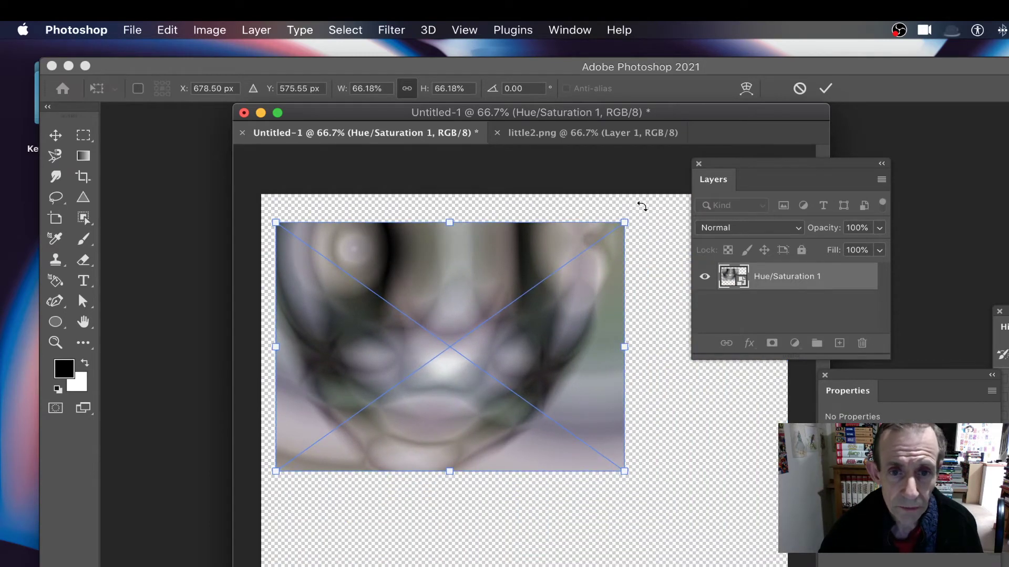
{"action": "left_click_drag", "start_coordinate": [642, 207], "coordinate": [667, 376]}
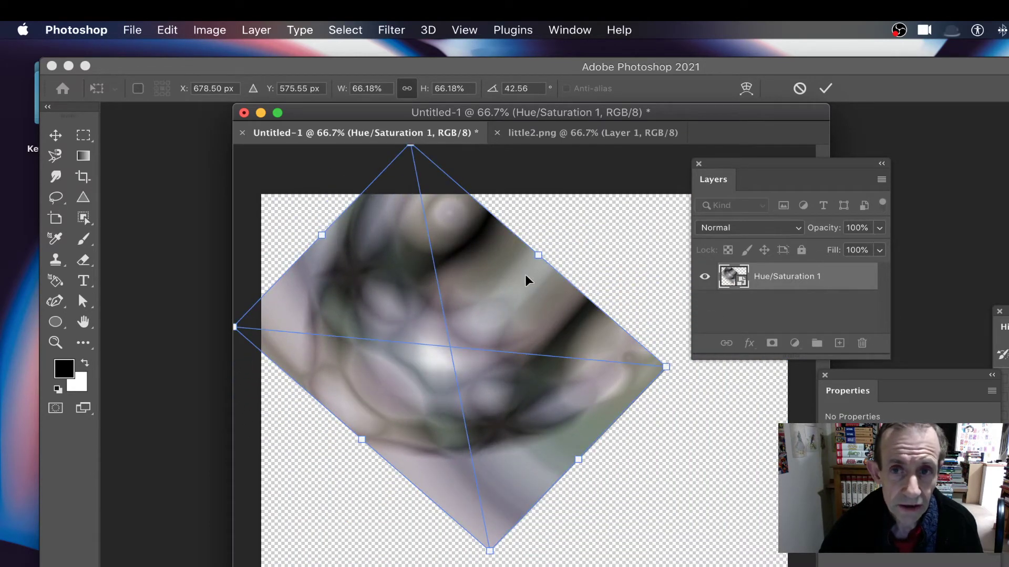
{"action": "key", "text": "Return"}
- Warp the smart object into a curling ribbon shape and apply the warp
{"action": "left_click", "coordinate": [166, 29]}
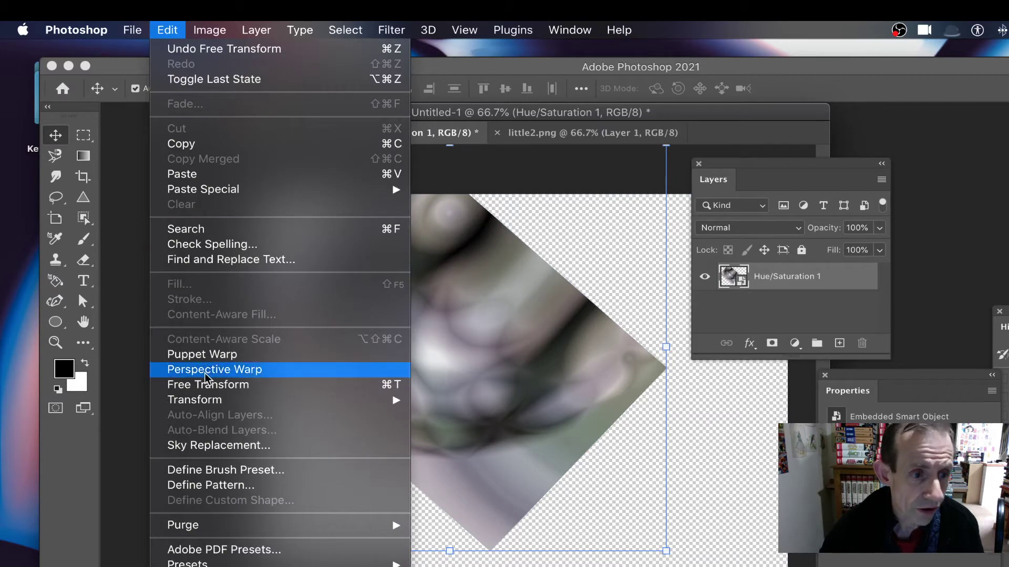
{"action": "mouse_move", "coordinate": [337, 401]}
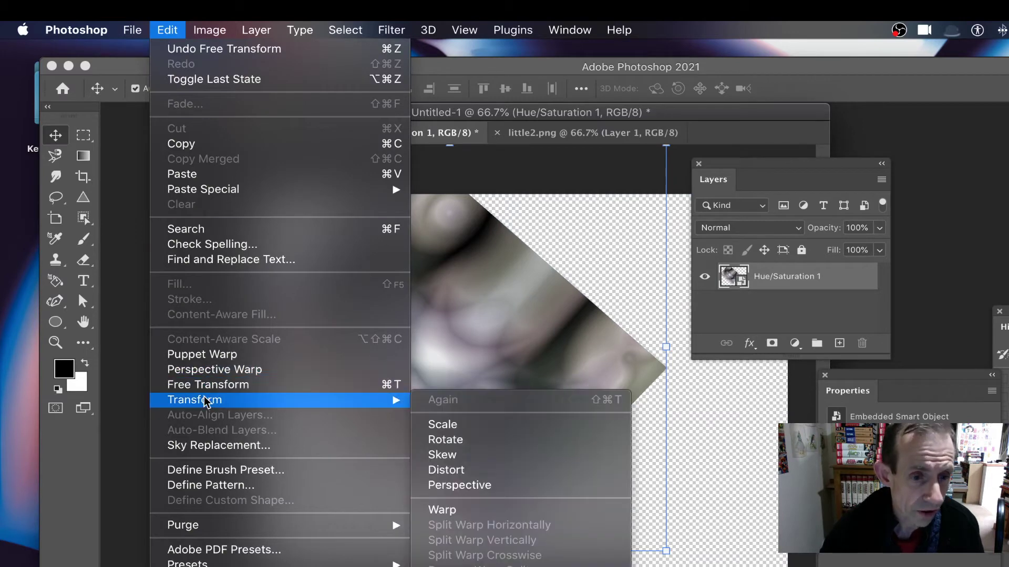
{"action": "left_click", "coordinate": [498, 510]}
{"action": "left_click_drag", "start_coordinate": [495, 217], "coordinate": [360, 367]}
{"action": "left_click_drag", "start_coordinate": [581, 293], "coordinate": [687, 149]}
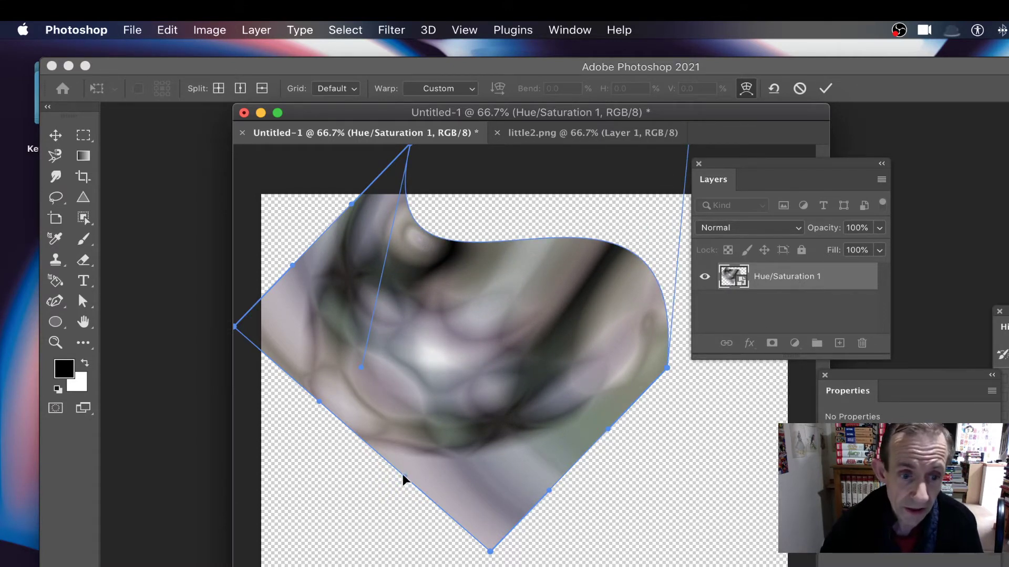
{"action": "left_click_drag", "start_coordinate": [403, 474], "coordinate": [592, 281]}
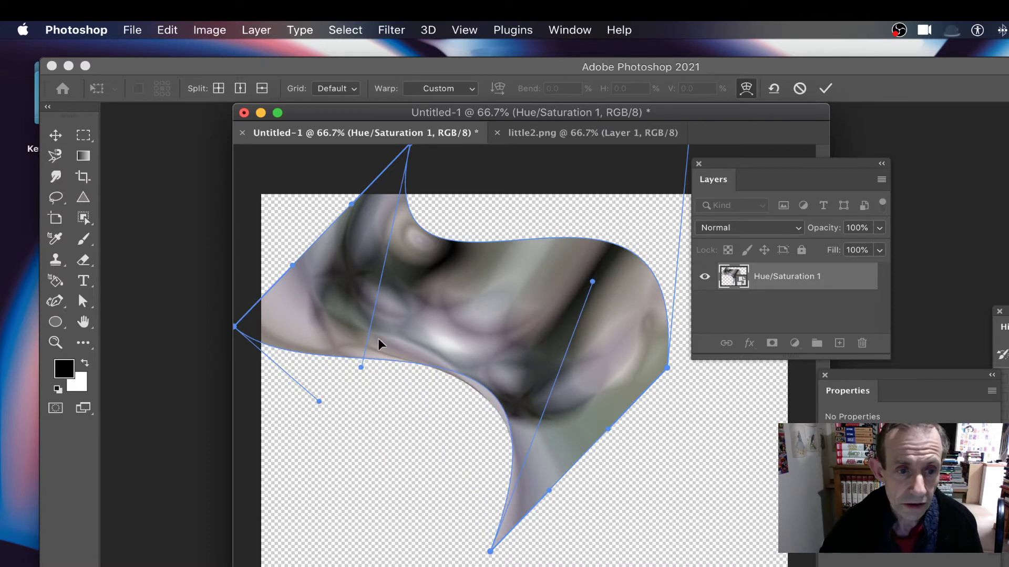
{"action": "left_click_drag", "start_coordinate": [360, 367], "coordinate": [333, 487]}
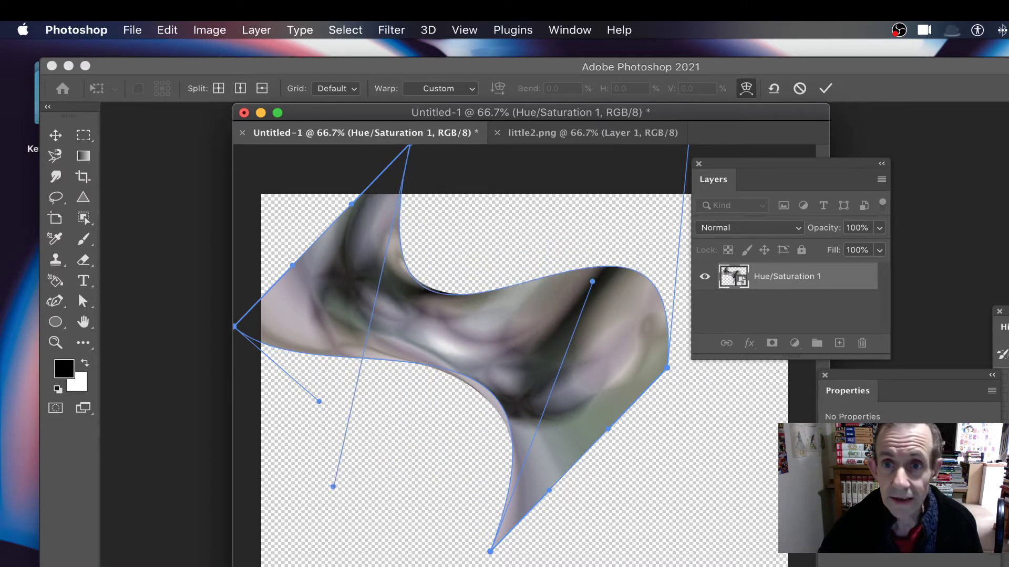
{"action": "left_click", "coordinate": [825, 88]}
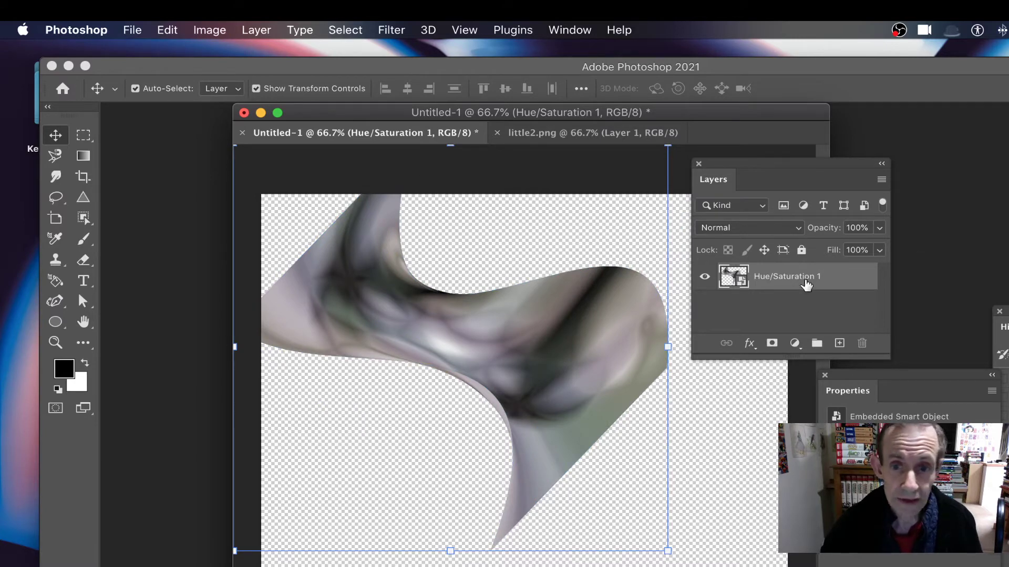
- Open the smart object's contents as Hue_Saturation 1.psb and select its Background layer
{"action": "double_click", "coordinate": [743, 285]}
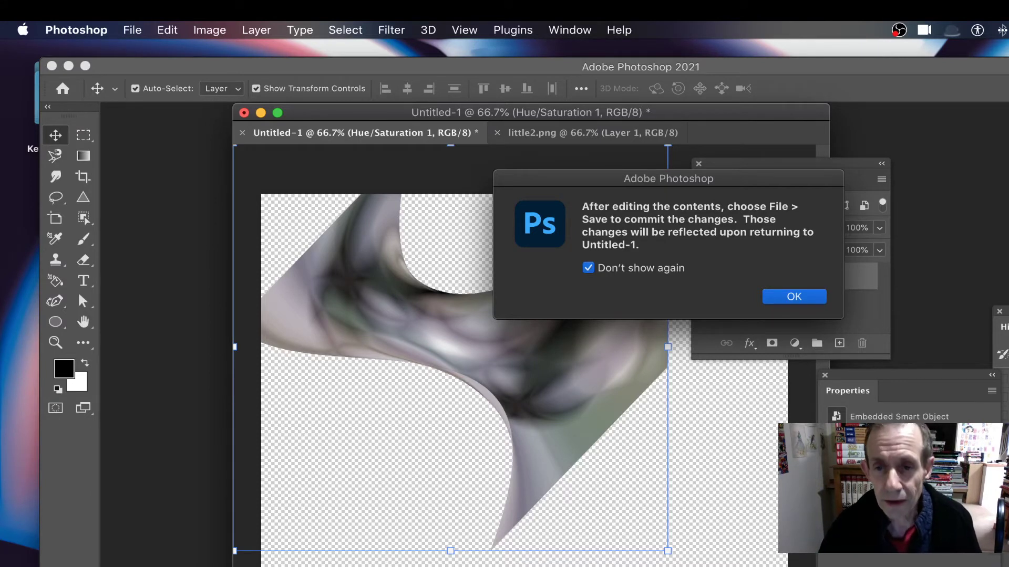
{"action": "left_click", "coordinate": [794, 297]}
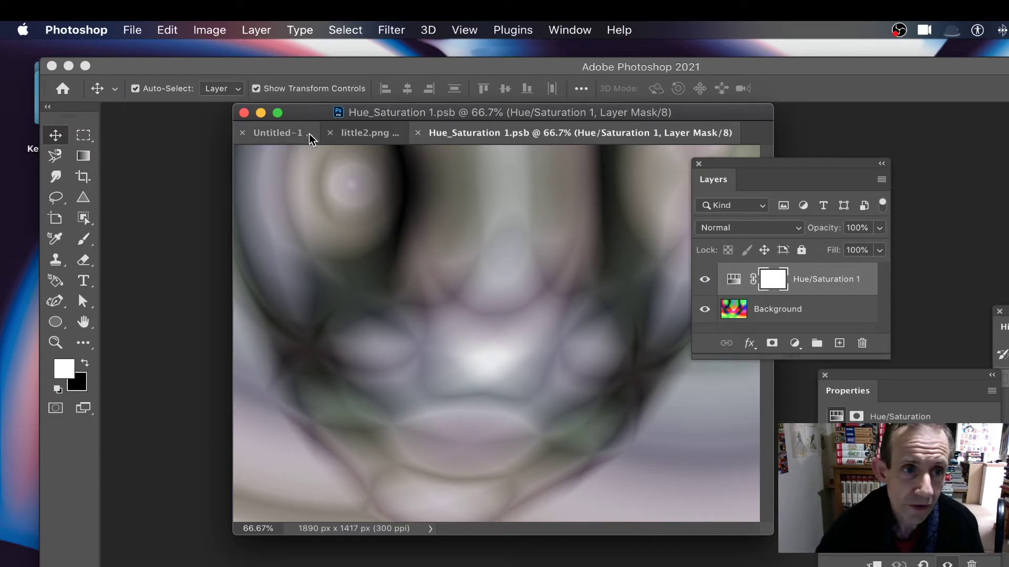
{"action": "left_click", "coordinate": [778, 313]}
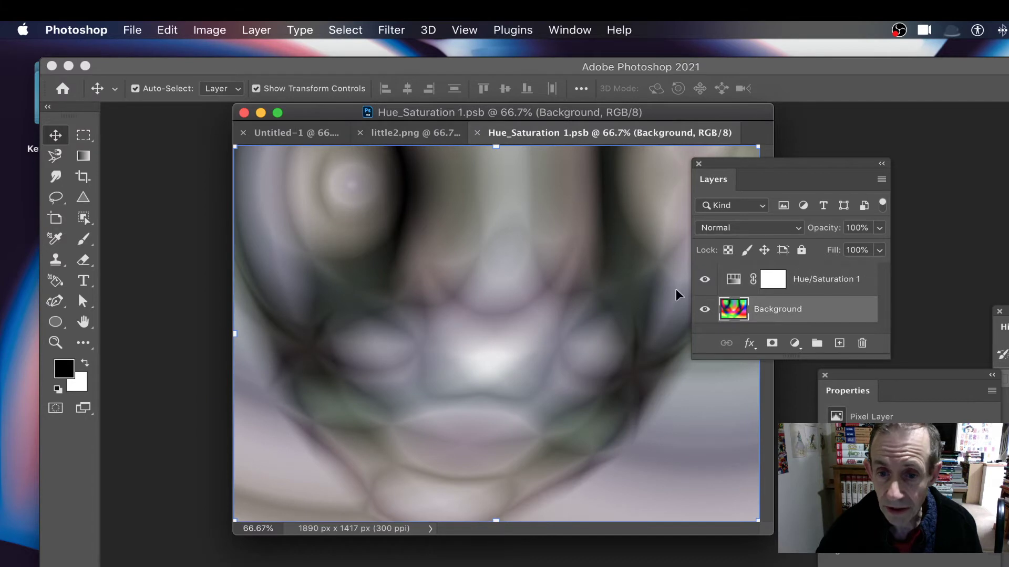
- Draw several Difference-mode rainbow gradients over the Background to create dense swirling rings
{"action": "left_click", "coordinate": [83, 156]}
{"action": "left_click_drag", "start_coordinate": [445, 196], "coordinate": [599, 265]}
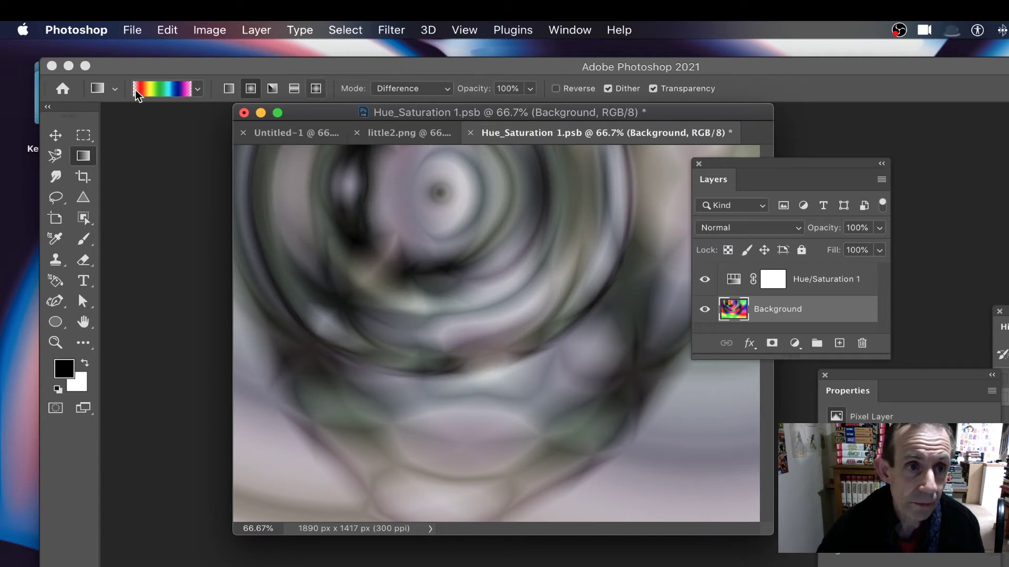
{"action": "mouse_move", "coordinate": [491, 359]}
{"action": "left_mouse_down"}
{"action": "mouse_move", "coordinate": [658, 447]}
{"action": "mouse_move", "coordinate": [492, 359]}
{"action": "left_mouse_up"}
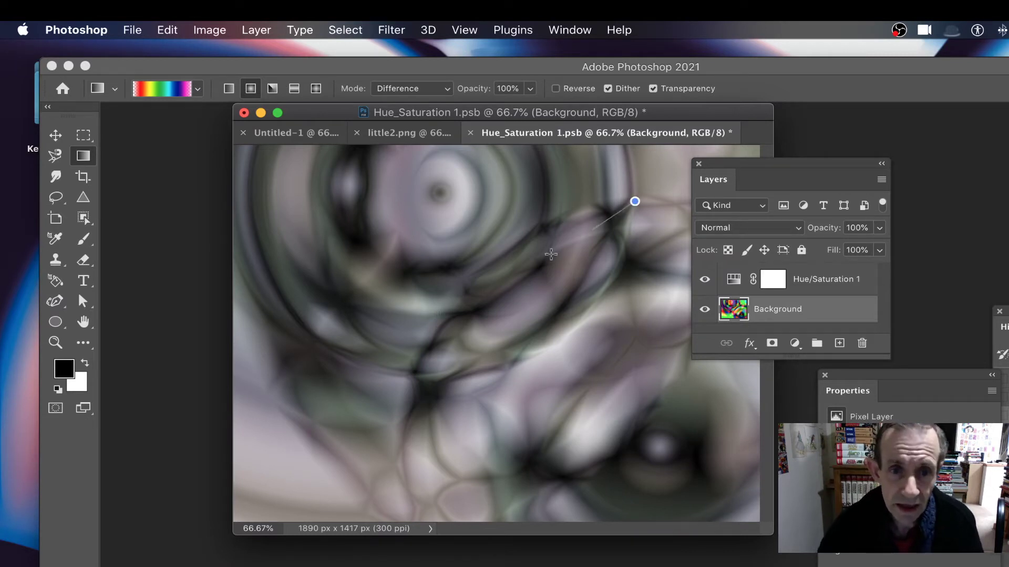
{"action": "left_click_drag", "start_coordinate": [636, 200], "coordinate": [613, 311]}
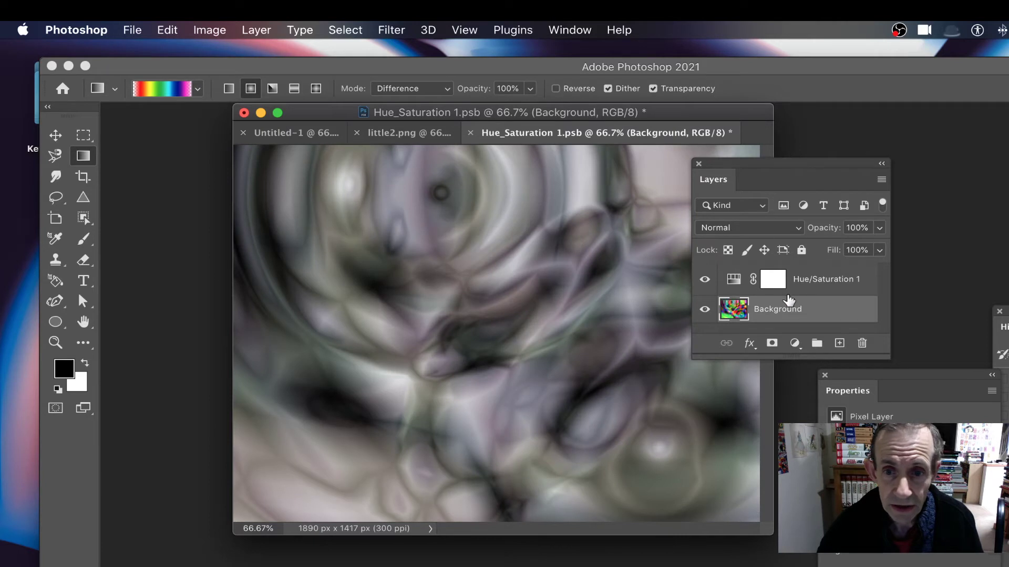
{"action": "left_click", "coordinate": [743, 283]}
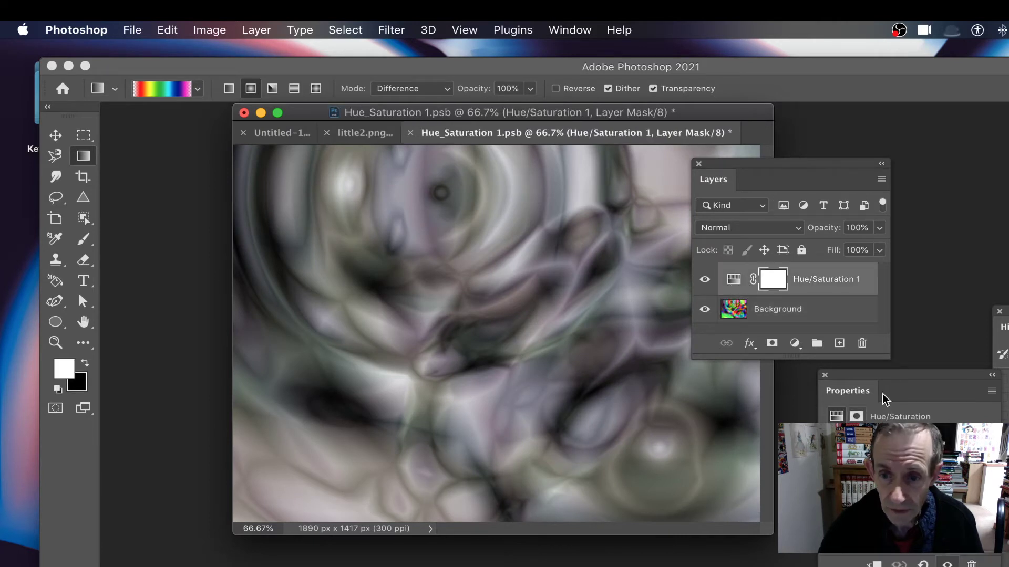
- Set the Hue/Saturation adjustment's Hue to +100 and raise Saturation for vivid colours
{"action": "left_click_drag", "start_coordinate": [841, 374], "coordinate": [579, 244]}
{"action": "left_click_drag", "start_coordinate": [592, 379], "coordinate": [695, 386]}
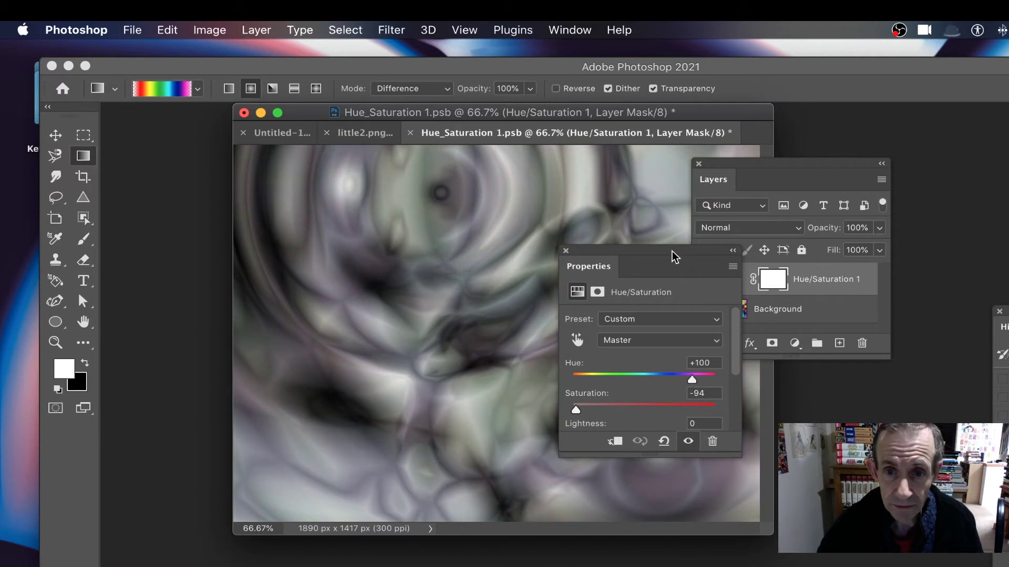
{"action": "left_click_drag", "start_coordinate": [670, 255], "coordinate": [560, 288]}
{"action": "left_click", "coordinate": [736, 283]}
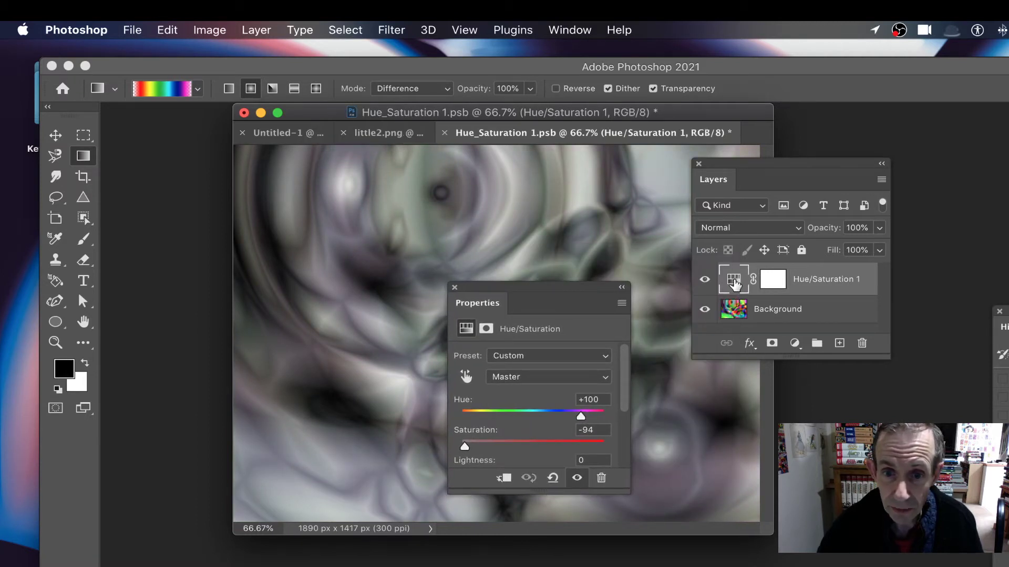
{"action": "left_click_drag", "start_coordinate": [518, 289], "coordinate": [788, 386]}
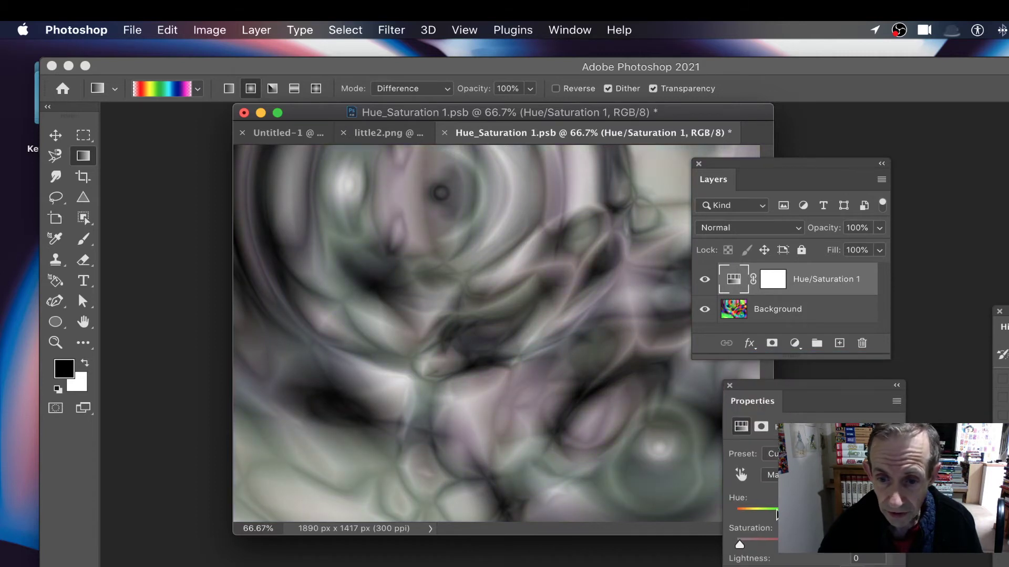
{"action": "left_click_drag", "start_coordinate": [739, 544], "coordinate": [768, 544]}
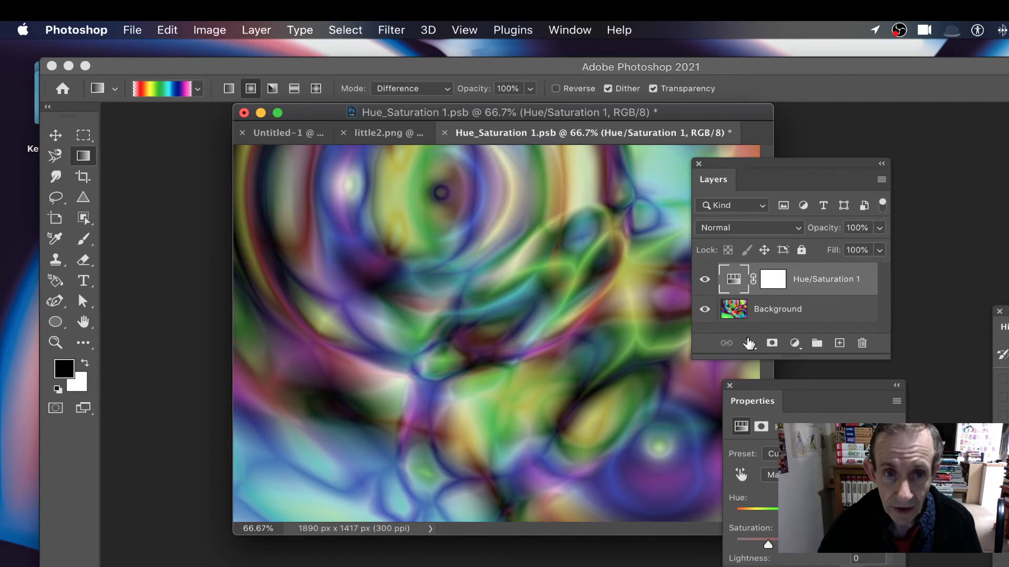
- Close Hue_Saturation 1.psb, saving the changes back into the smart object
{"action": "left_click", "coordinate": [444, 137]}
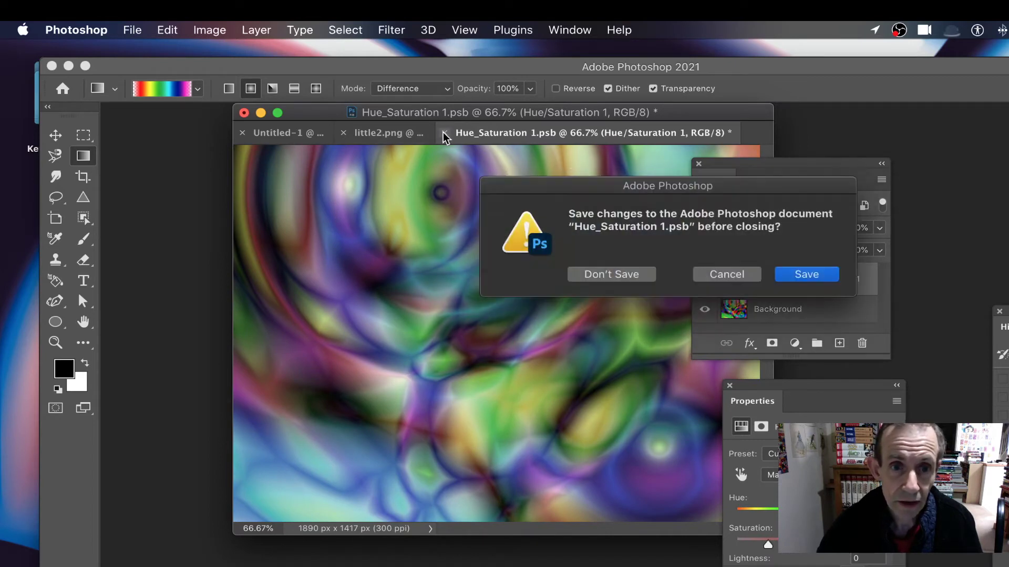
{"action": "left_click", "coordinate": [812, 275]}
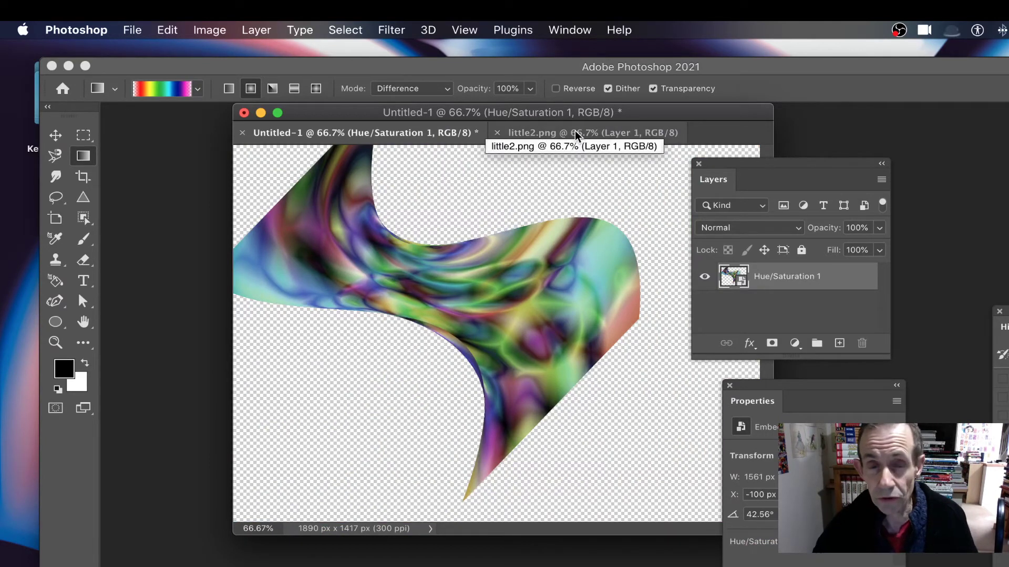
- Switch to the little2.png portrait, enlarge its window, and bring up Layer > New Fill Layer
{"action": "left_click", "coordinate": [592, 131]}
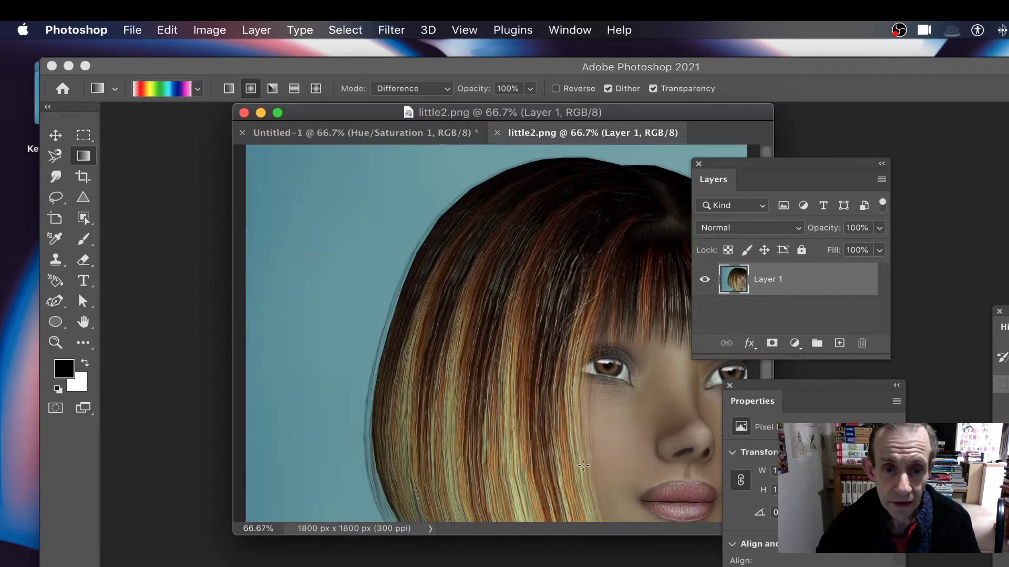
{"action": "left_click_drag", "start_coordinate": [630, 539], "coordinate": [629, 566]}
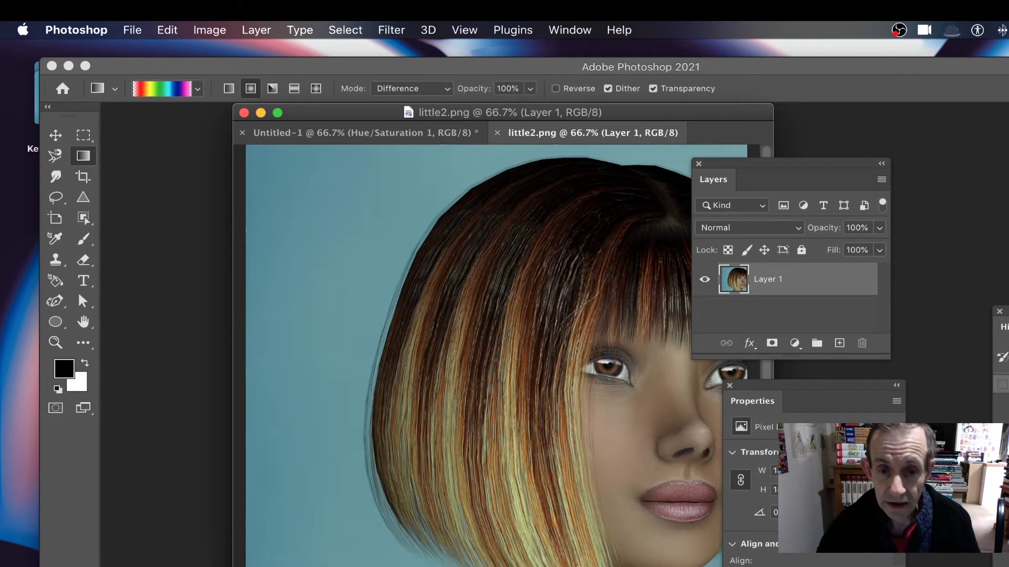
{"action": "left_click", "coordinate": [132, 32]}
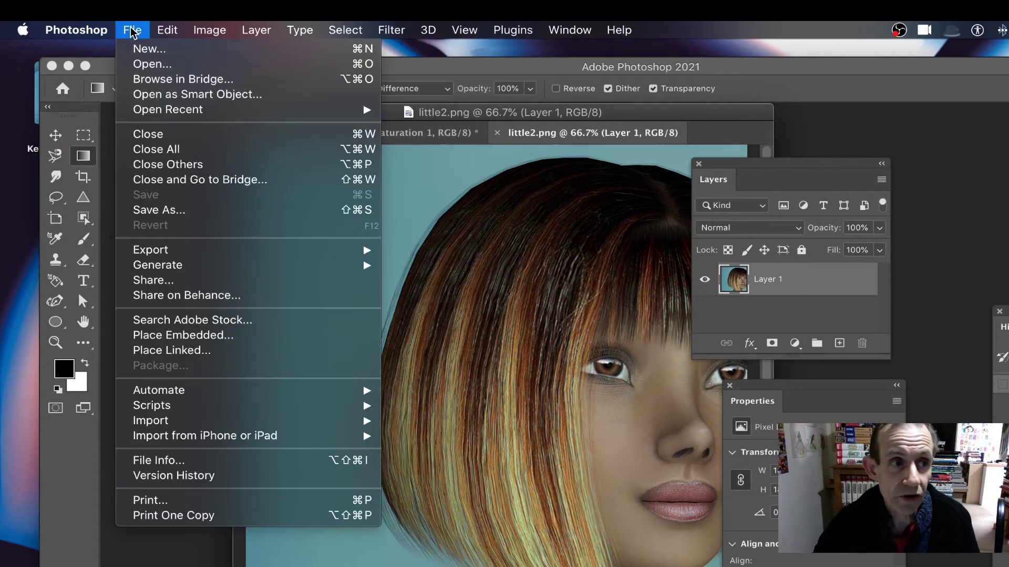
{"action": "left_click", "coordinate": [526, 114]}
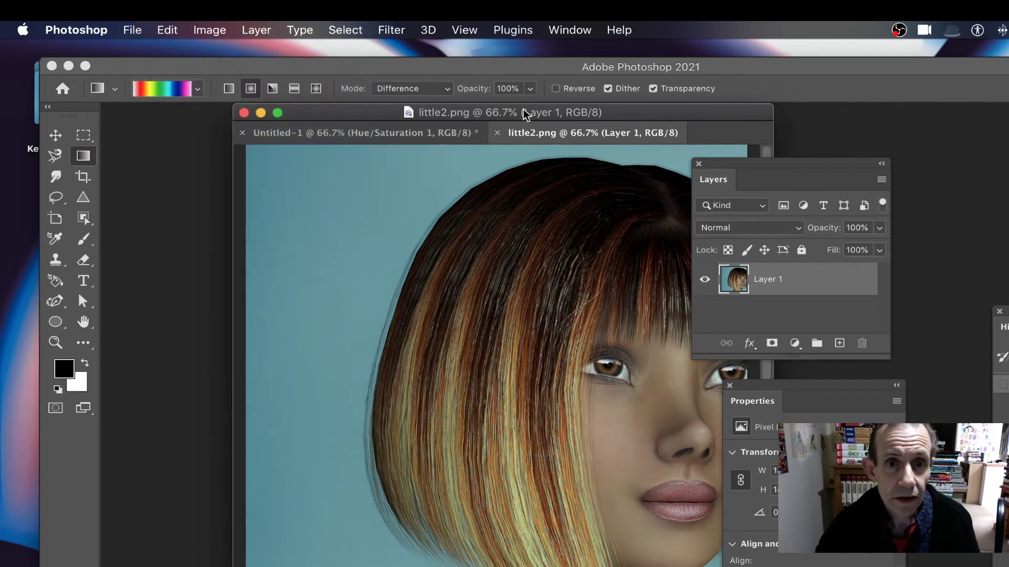
{"action": "left_click", "coordinate": [252, 30]}
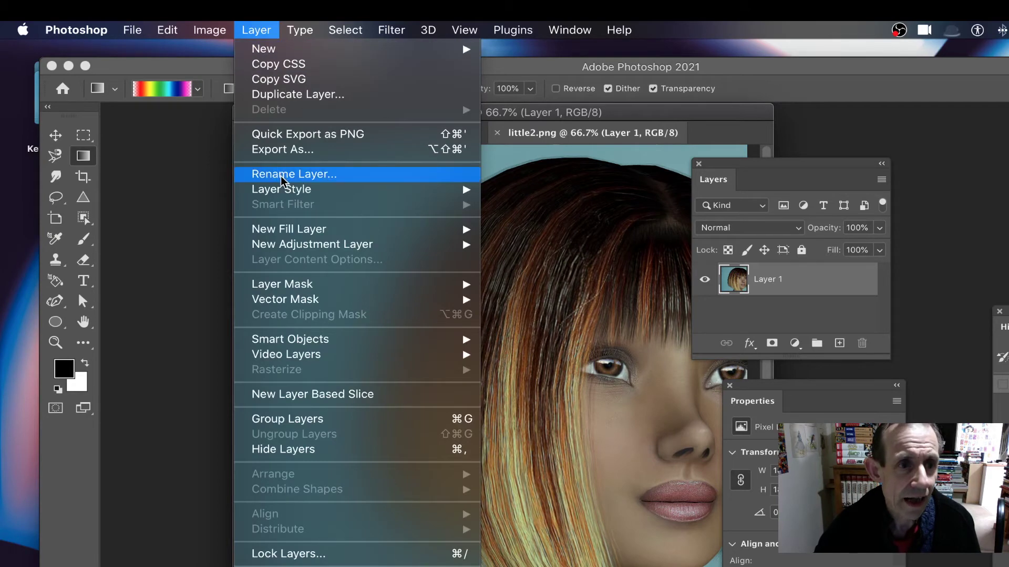
{"action": "mouse_move", "coordinate": [303, 247]}
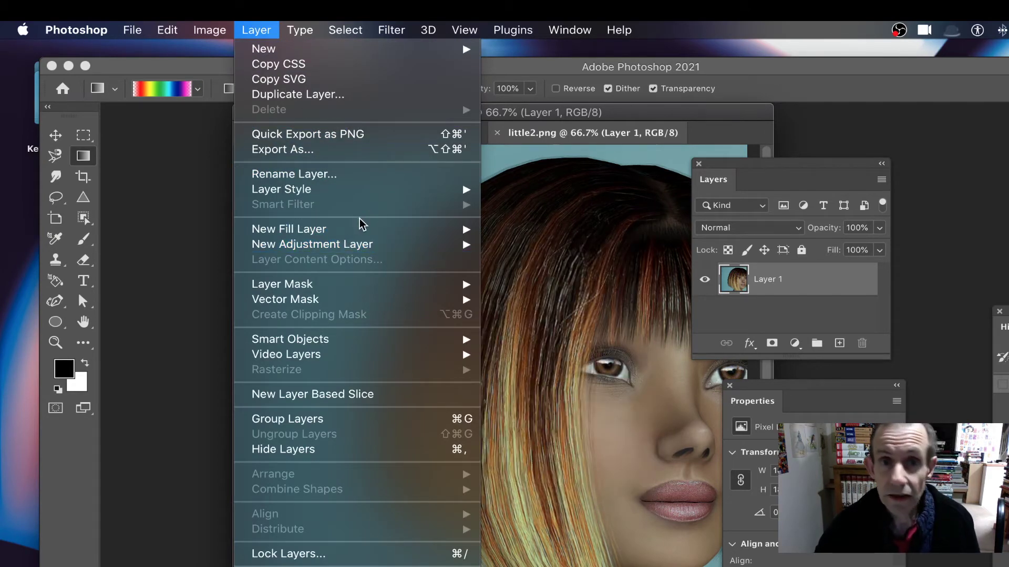
{"action": "mouse_move", "coordinate": [365, 230]}
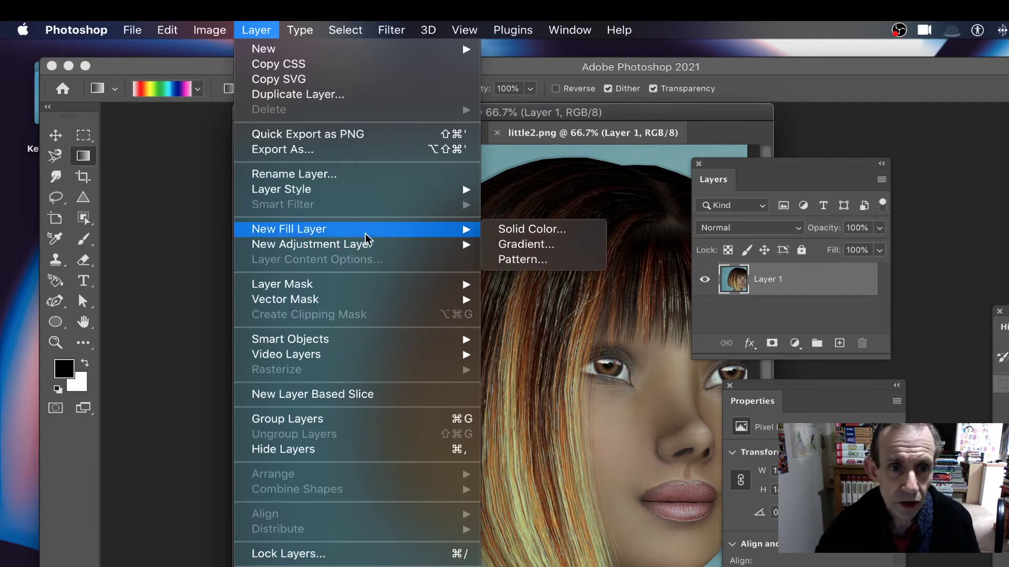
- Add a Gradient Fill 1 layer with a black-to-transparent 90° linear gradient darkening the lower portrait
{"action": "left_click", "coordinate": [531, 247]}
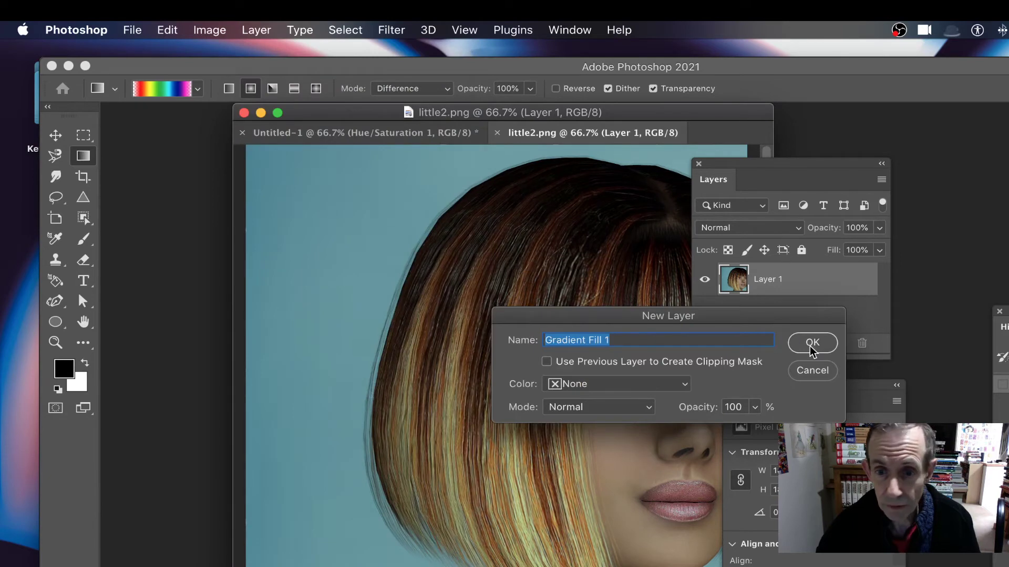
{"action": "left_click", "coordinate": [808, 344]}
{"action": "left_click_drag", "start_coordinate": [541, 491], "coordinate": [540, 450]}
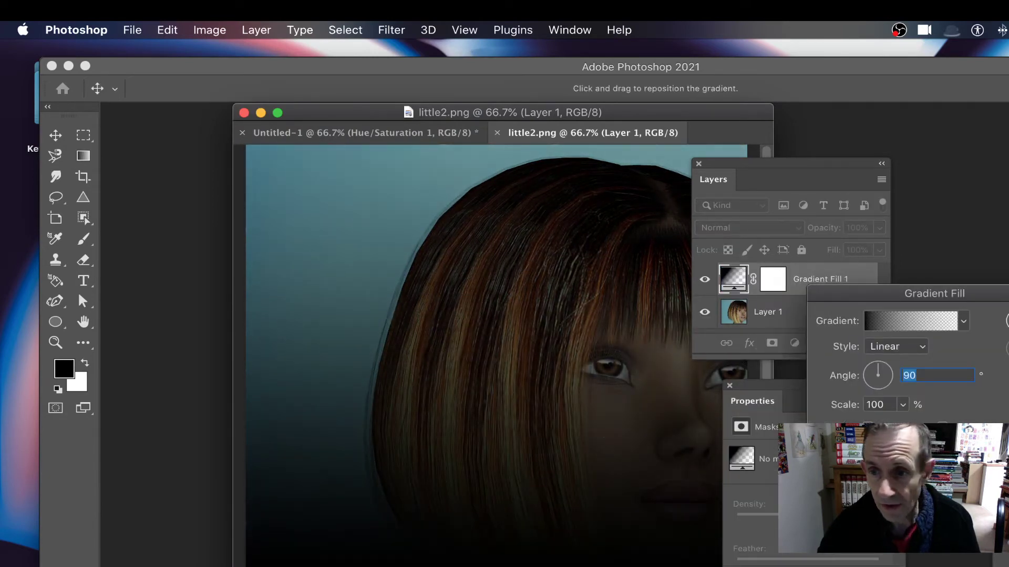
{"action": "key", "text": "Return"}
{"action": "left_click", "coordinate": [248, 30]}
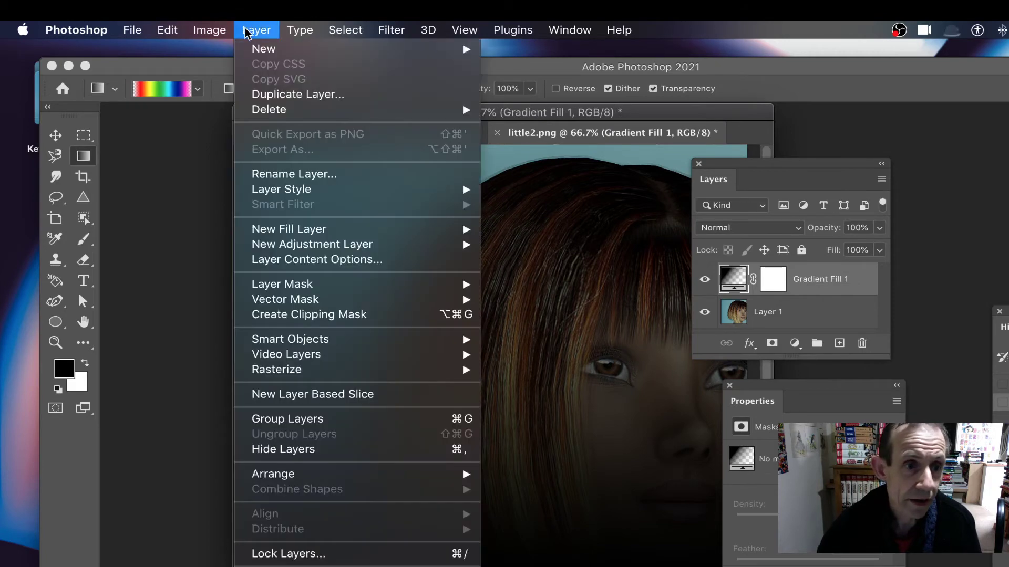
{"action": "mouse_move", "coordinate": [284, 194]}
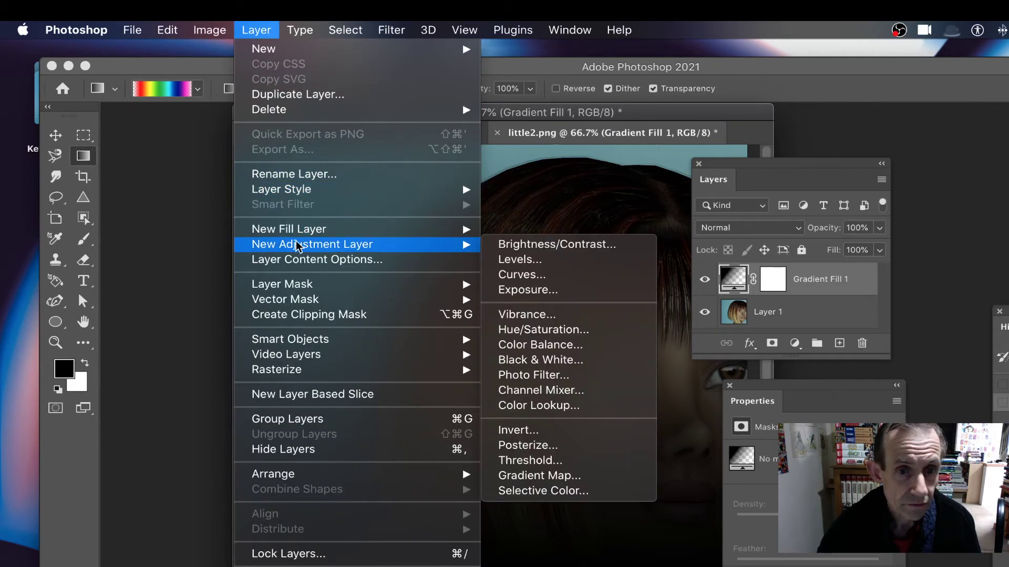
- Add a Vibrance 1 adjustment layer above Gradient Fill 1 to saturate the hair and teal background
{"action": "left_click", "coordinate": [547, 316]}
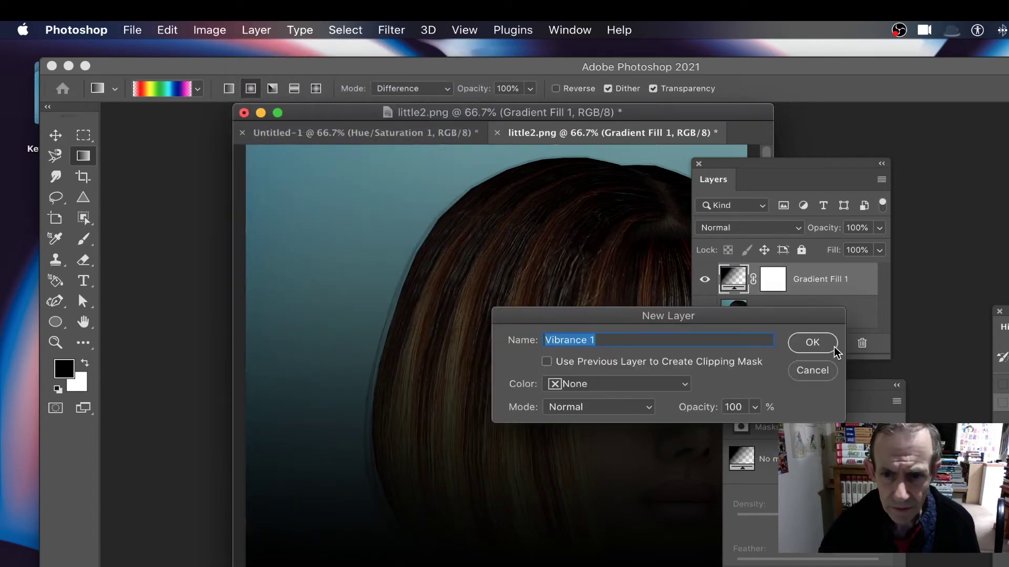
{"action": "left_click", "coordinate": [814, 342]}
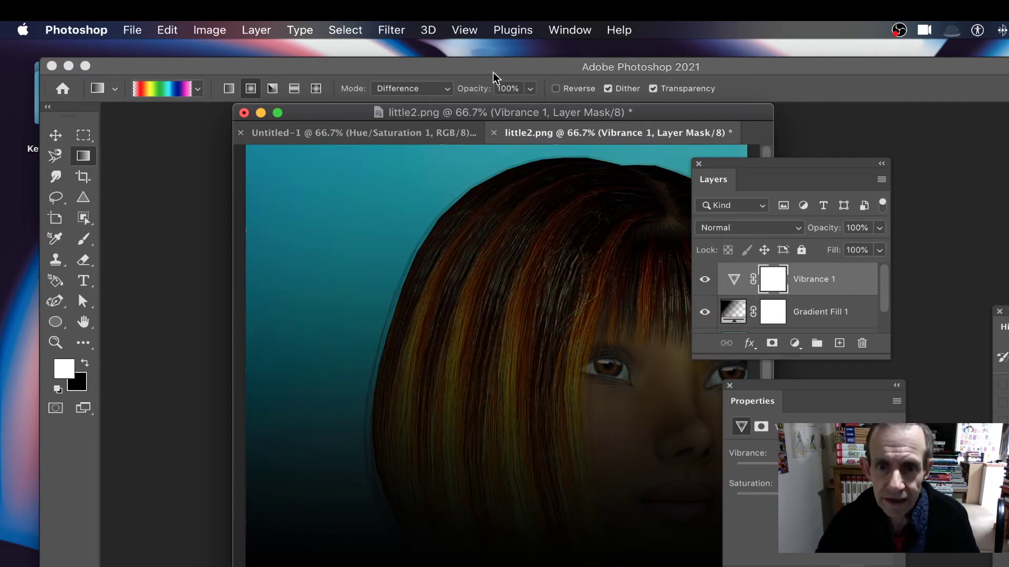
{"action": "left_click", "coordinate": [260, 30]}
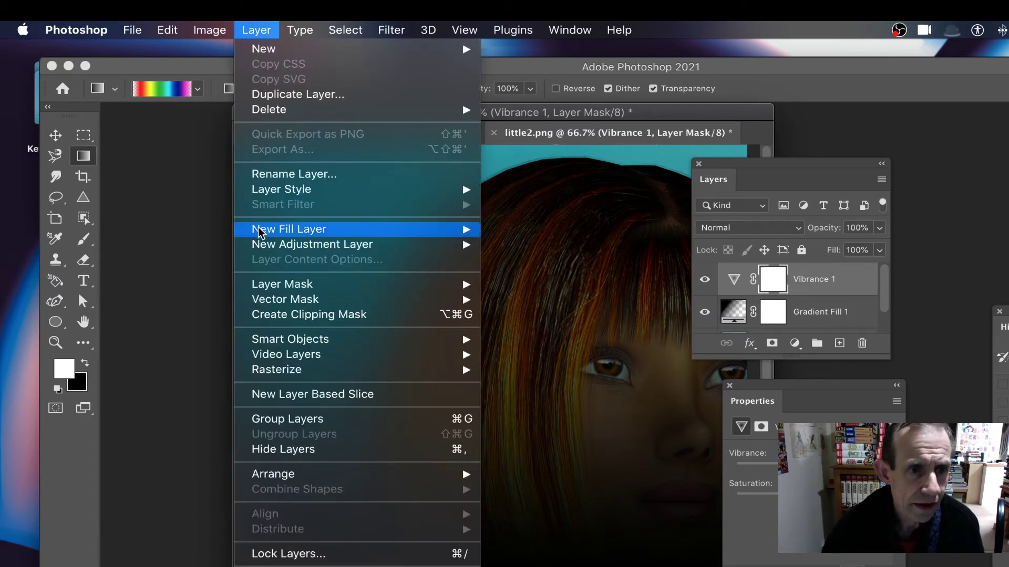
{"action": "mouse_move", "coordinate": [262, 244]}
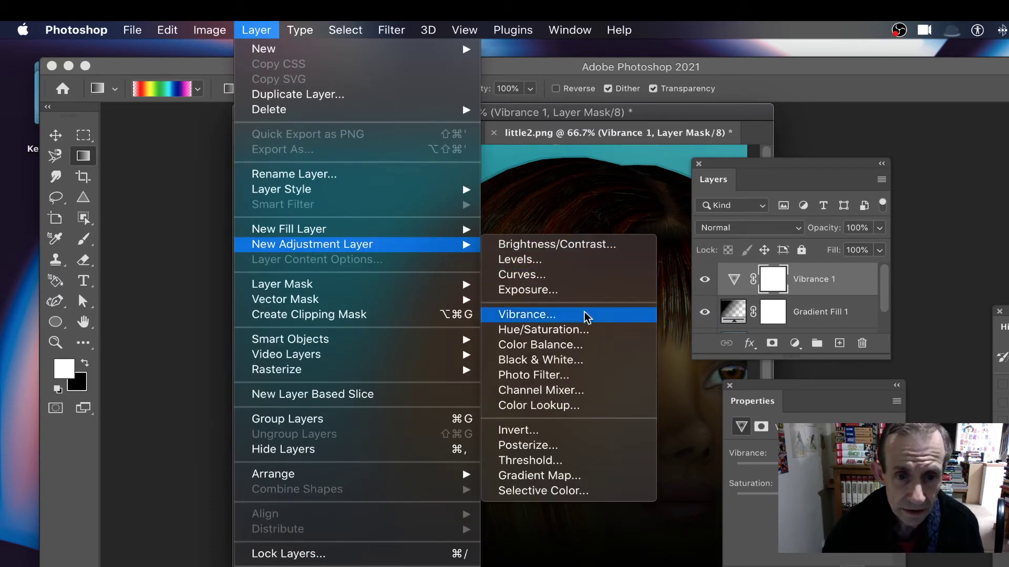
- Add a warm Photo Filter 1 adjustment layer on top, then select all four layers
{"action": "left_click", "coordinate": [576, 375]}
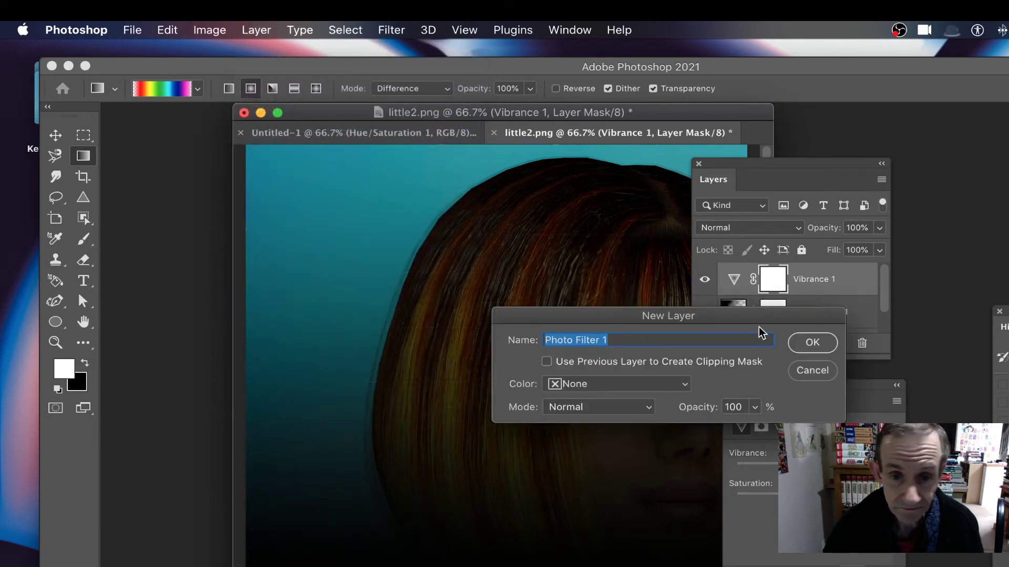
{"action": "left_click", "coordinate": [811, 341]}
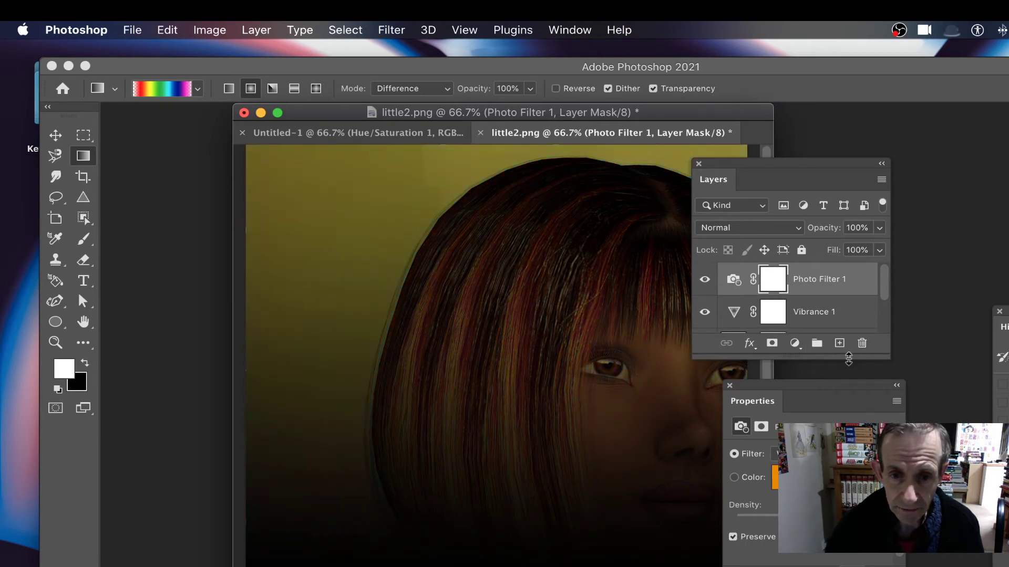
{"action": "left_click_drag", "start_coordinate": [801, 389], "coordinate": [865, 380]}
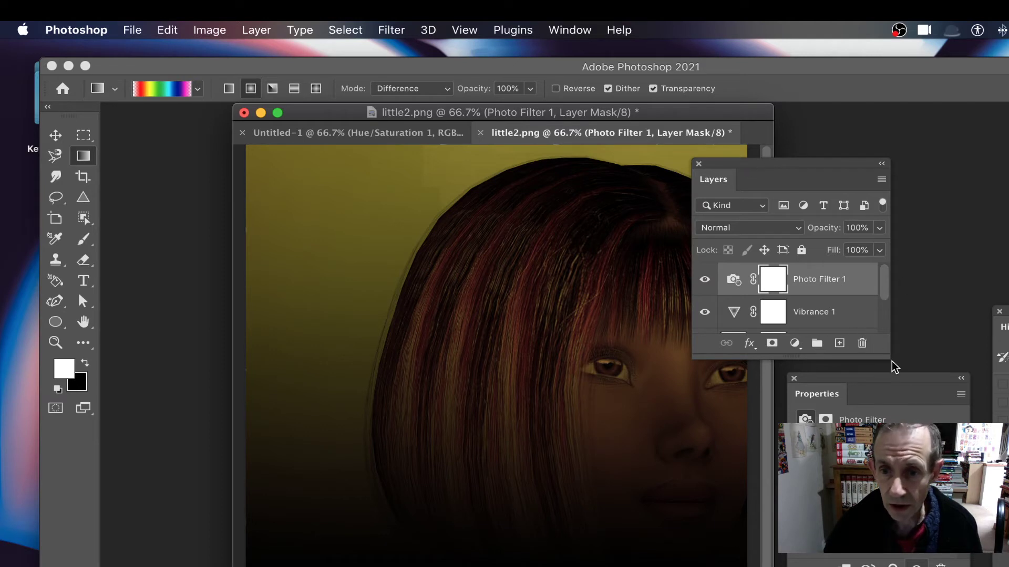
{"action": "left_click_drag", "start_coordinate": [890, 361], "coordinate": [962, 498]}
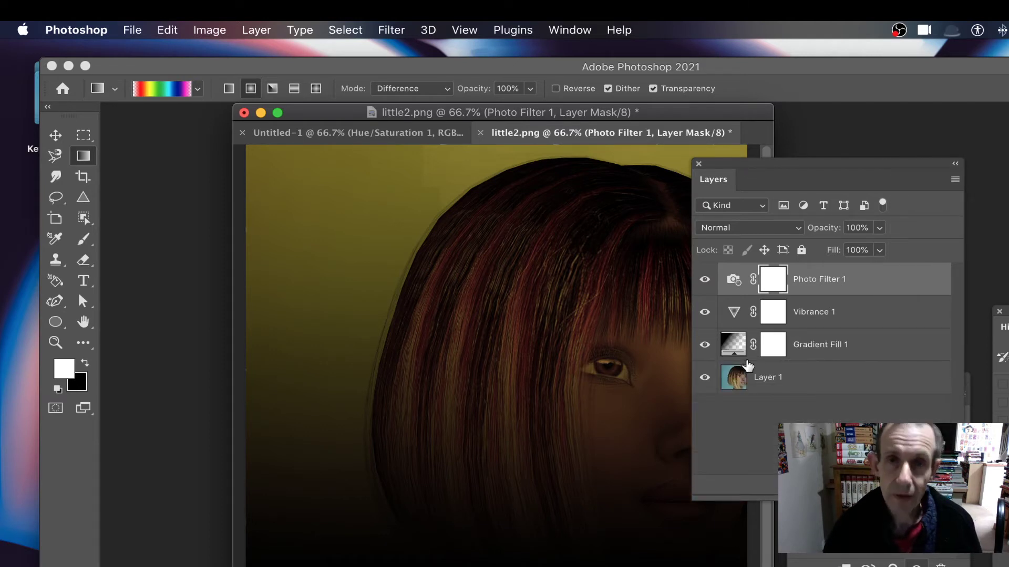
{"action": "left_click", "coordinate": [813, 377], "text": "shift"}
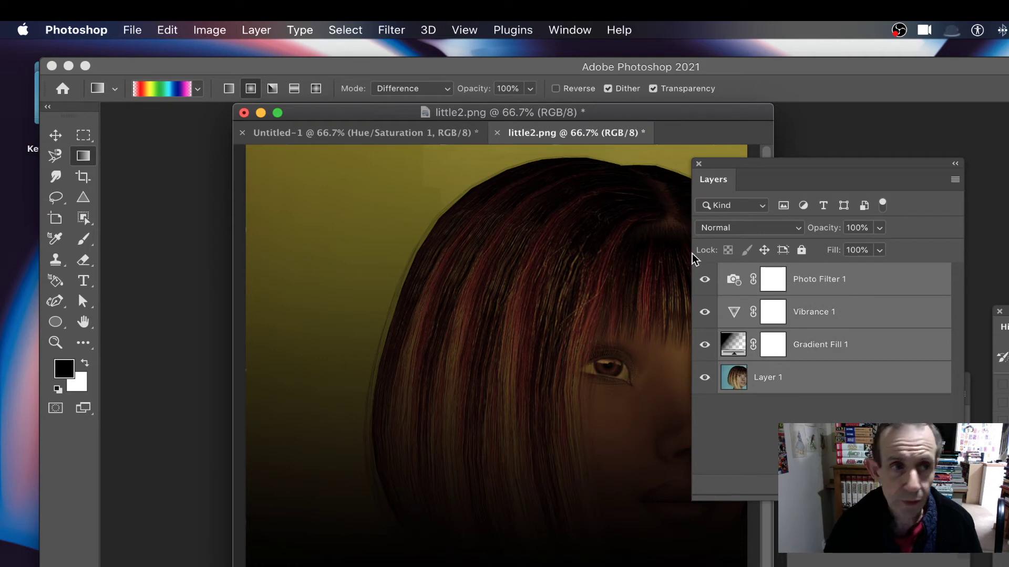
- Convert the four selected layers into a single smart object named Photo Filter 1
{"action": "left_click", "coordinate": [255, 30]}
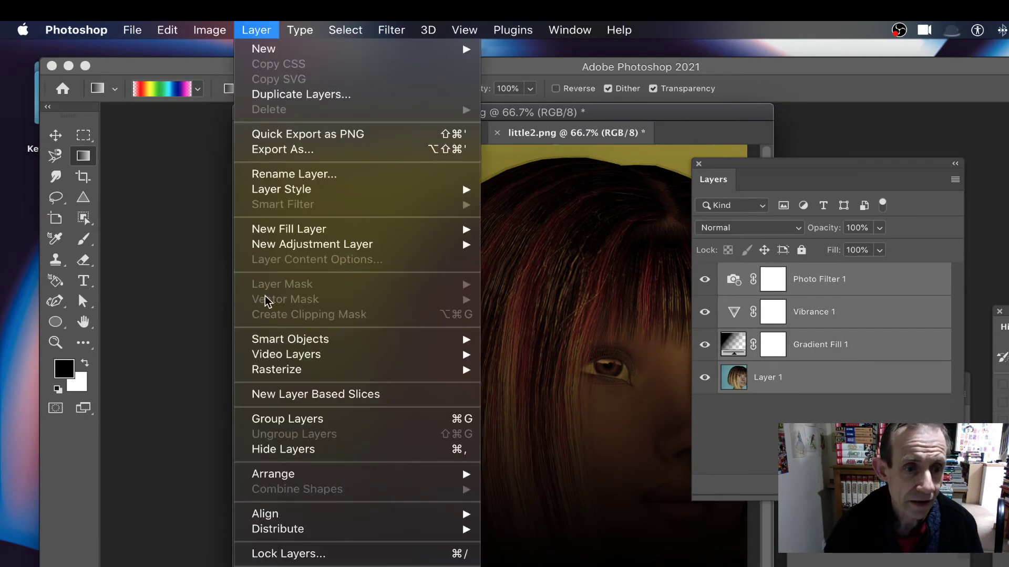
{"action": "mouse_move", "coordinate": [287, 341]}
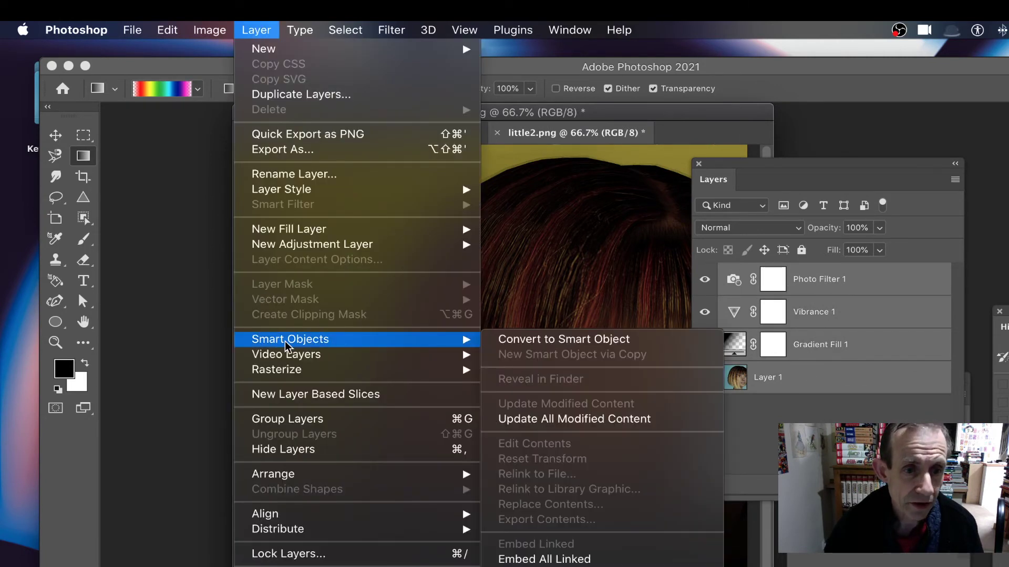
{"action": "left_click", "coordinate": [587, 342]}
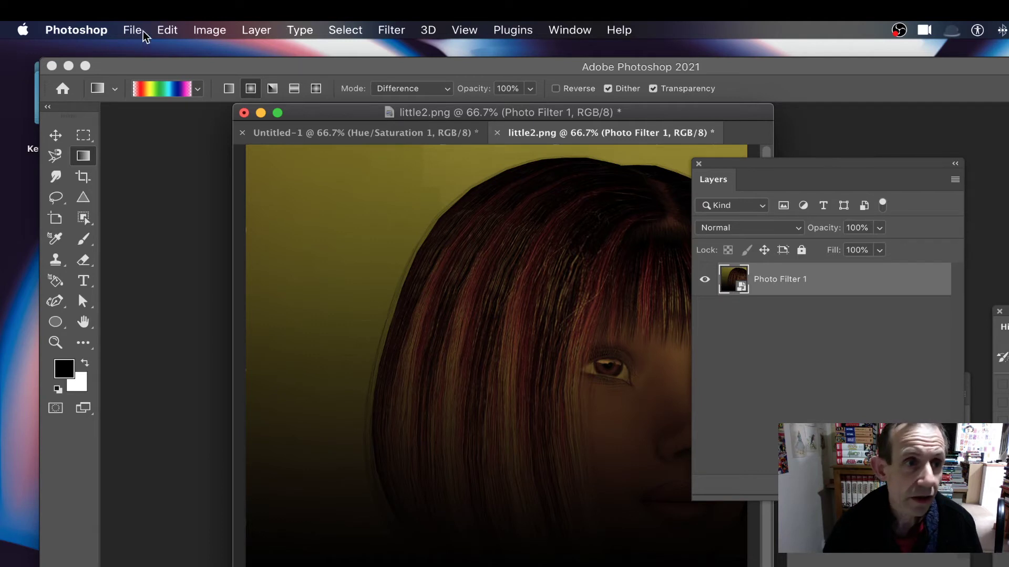
{"action": "left_click_drag", "start_coordinate": [331, 121], "coordinate": [277, 134]}
- Scale the Photo Filter 1 smart object to 74.43%, rotate it, and move it up-left
{"action": "left_click", "coordinate": [57, 136]}
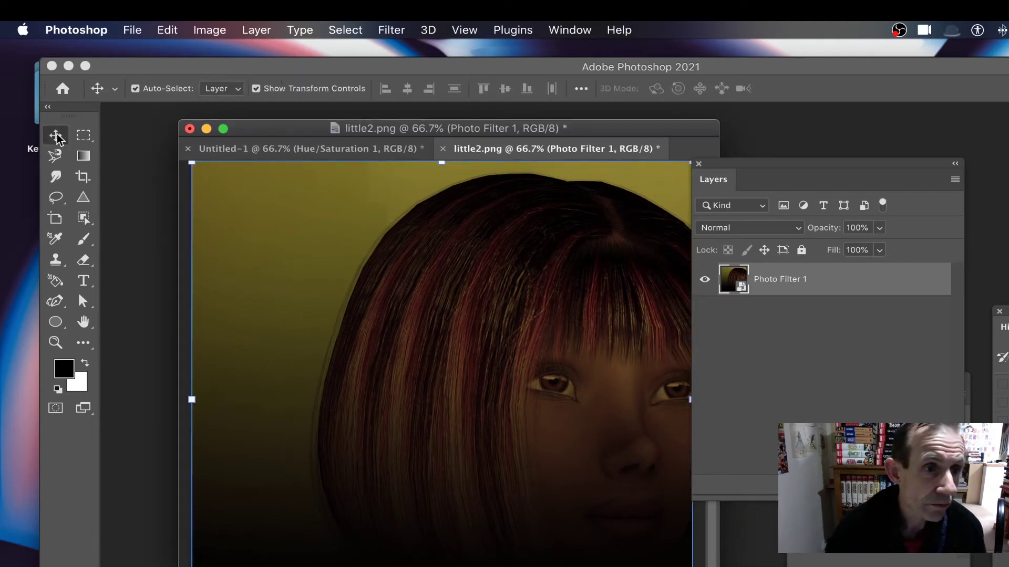
{"action": "left_click", "coordinate": [168, 29]}
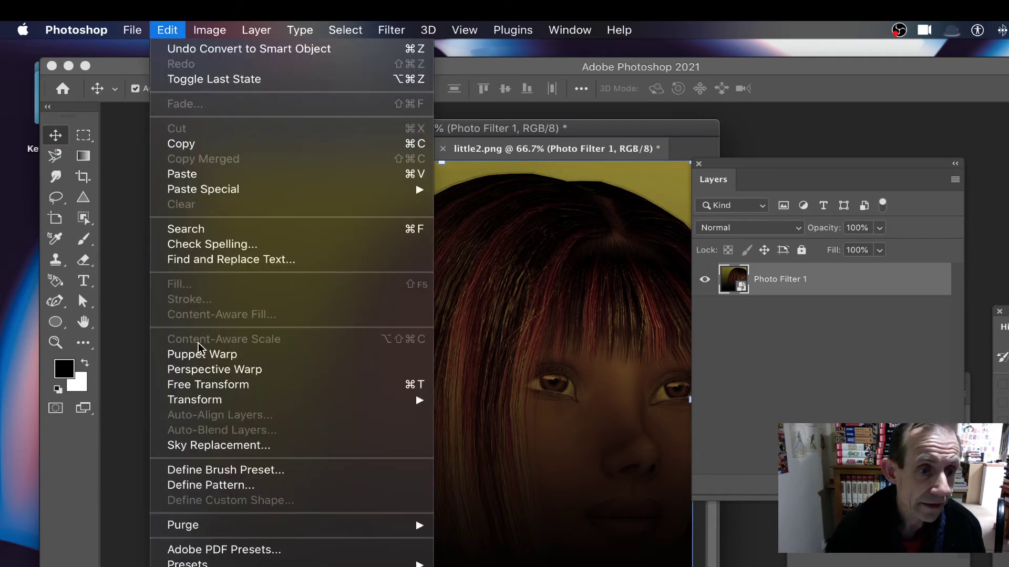
{"action": "mouse_move", "coordinate": [205, 405]}
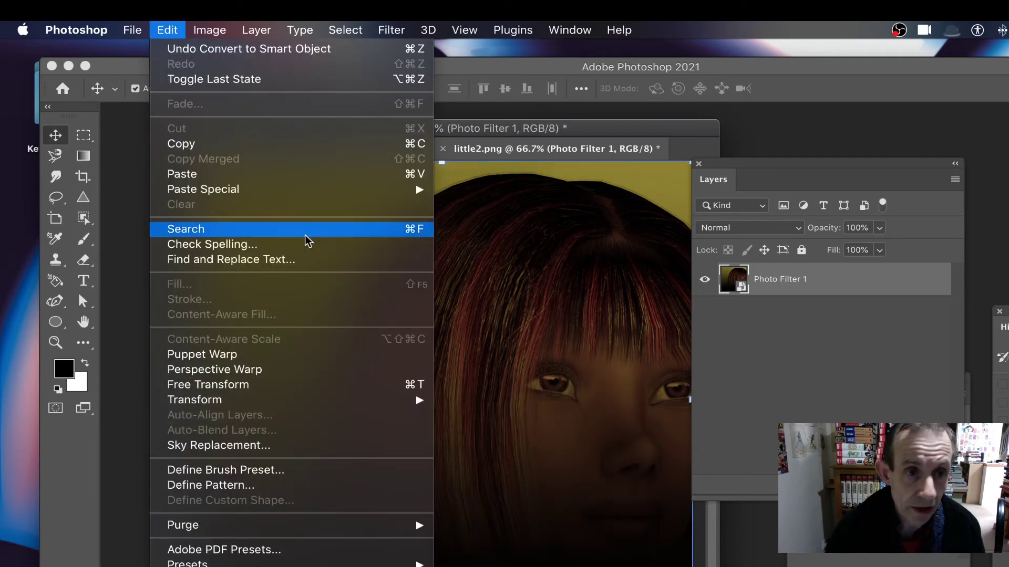
{"action": "key", "text": "Escape"}
{"action": "left_click_drag", "start_coordinate": [189, 164], "coordinate": [317, 284]}
{"action": "left_click_drag", "start_coordinate": [374, 234], "coordinate": [547, 215]}
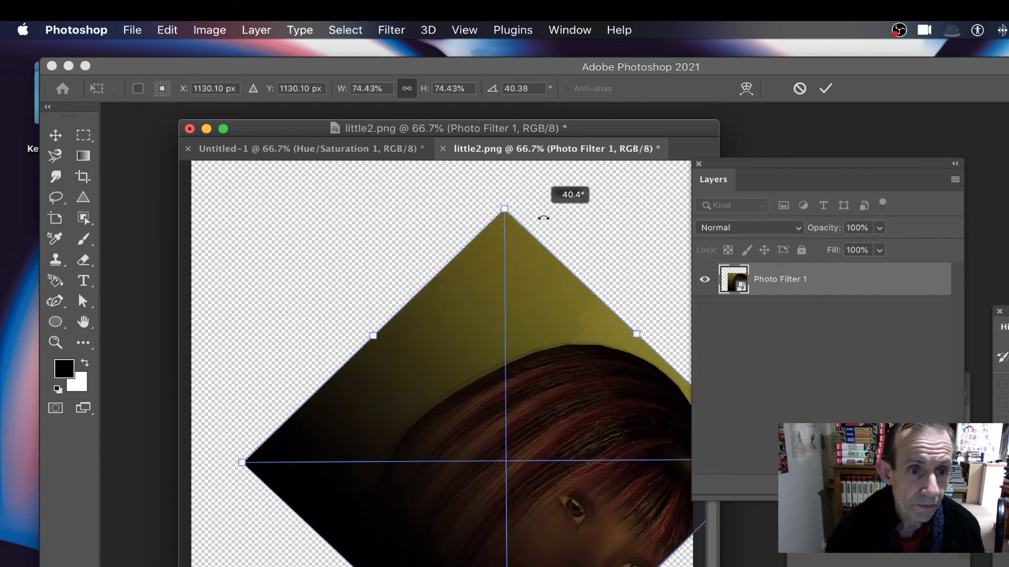
{"action": "left_click_drag", "start_coordinate": [478, 351], "coordinate": [359, 256]}
{"action": "key", "text": "Return"}
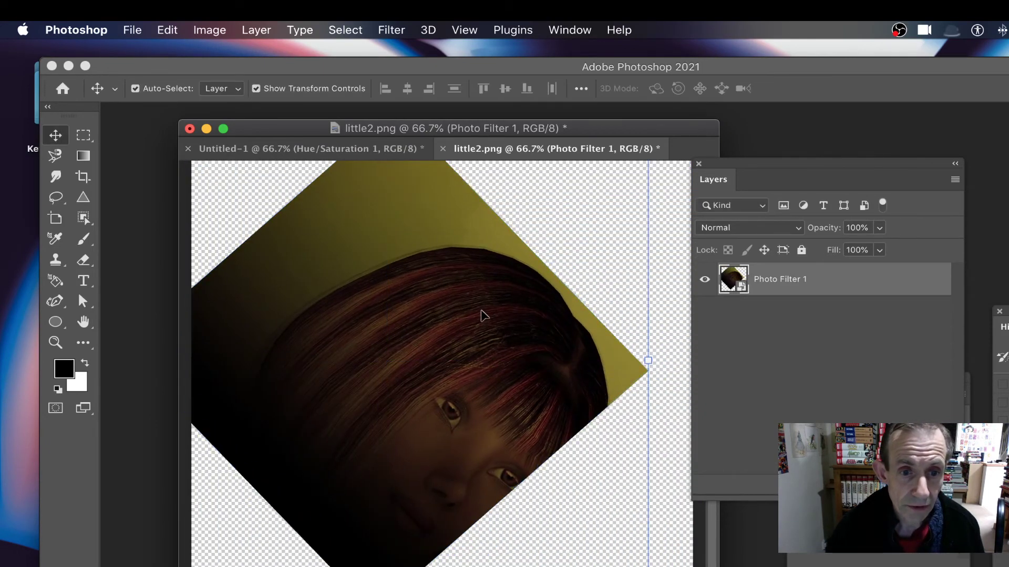
{"action": "left_click_drag", "start_coordinate": [411, 292], "coordinate": [401, 263]}
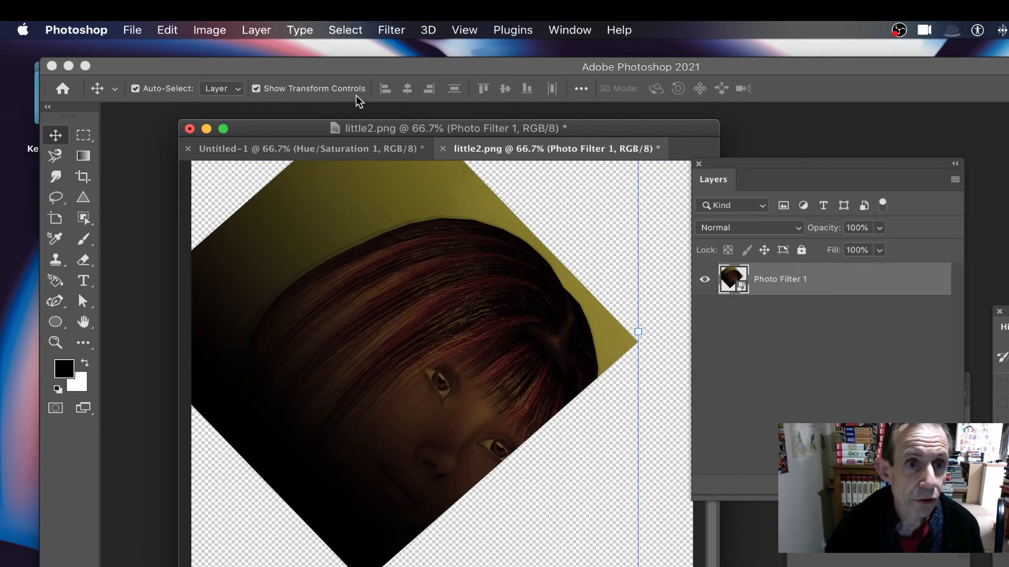
- Rotate the portrait back to a slight tilt of about 10°
{"action": "left_click", "coordinate": [167, 30]}
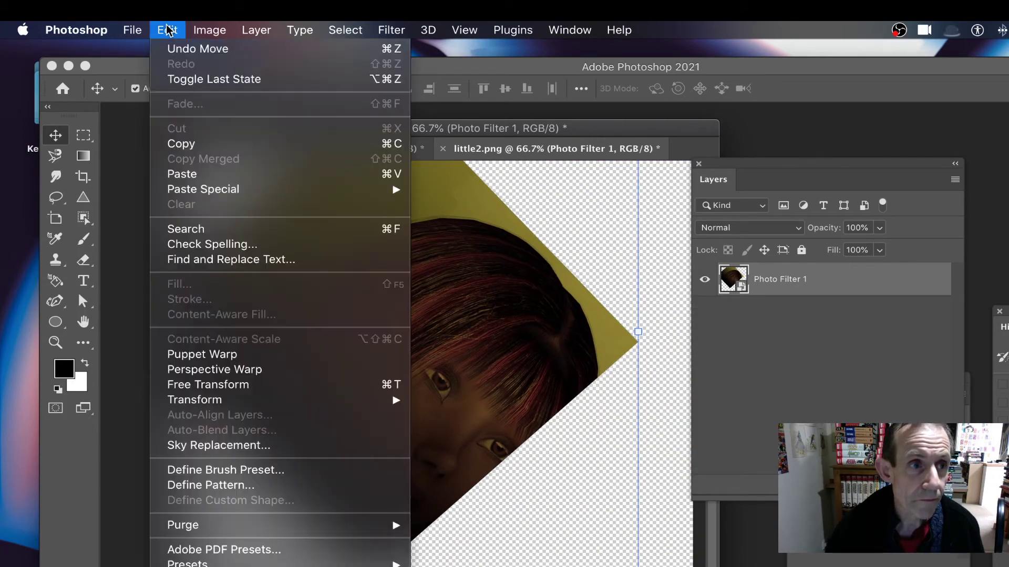
{"action": "mouse_move", "coordinate": [211, 404]}
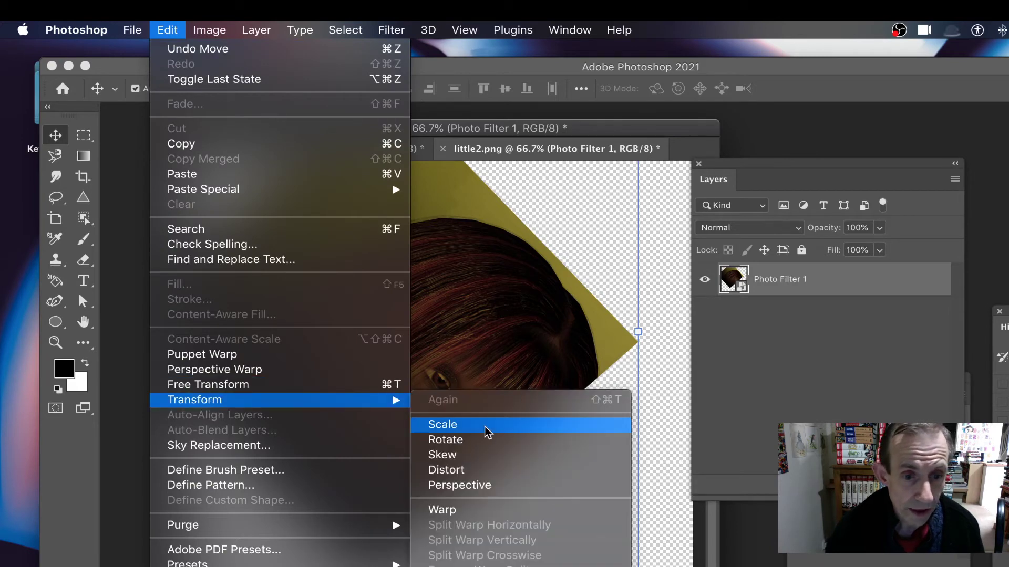
{"action": "left_click", "coordinate": [484, 442]}
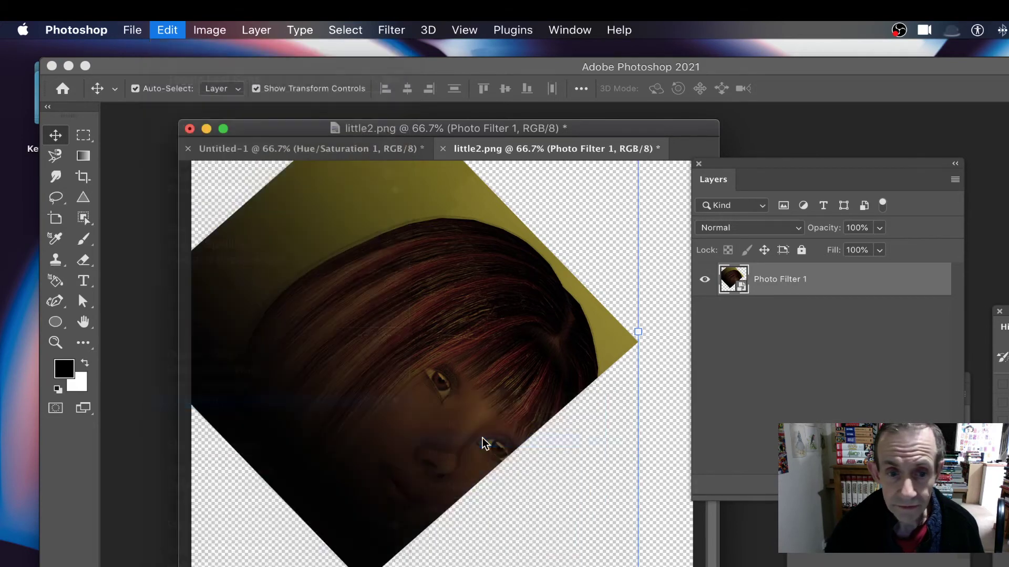
{"action": "left_click_drag", "start_coordinate": [649, 332], "coordinate": [603, 179]}
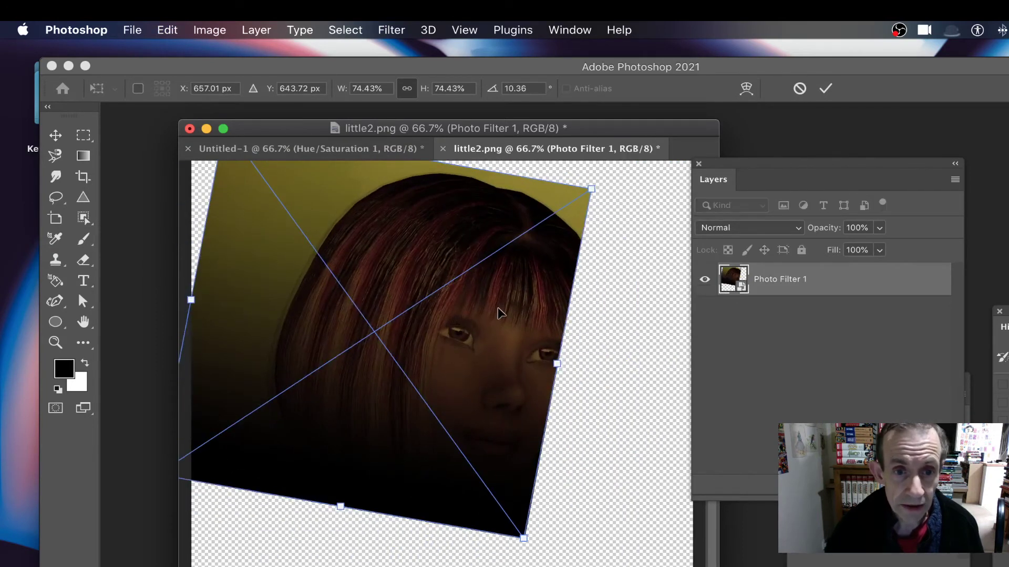
{"action": "key", "text": "Return"}
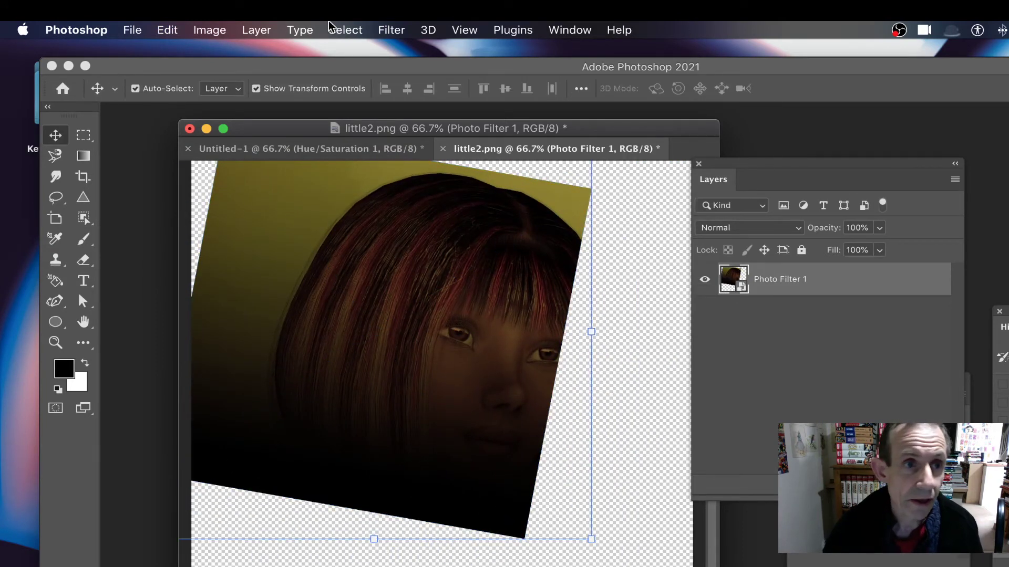
{"action": "left_click", "coordinate": [257, 30]}
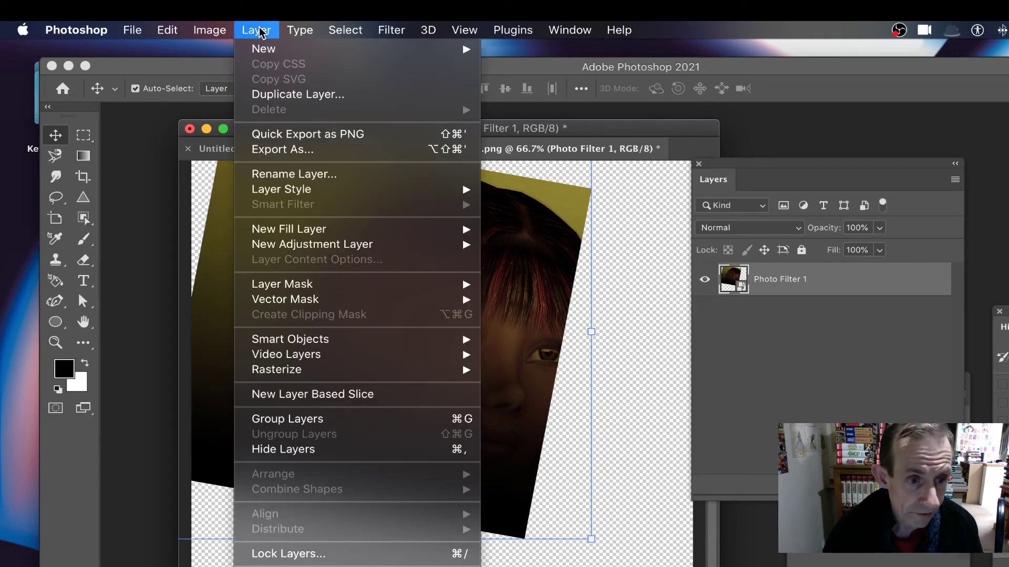
- Reset the smart object's transform, then scale it to 56.35% and rotate it to -53.42°
{"action": "mouse_move", "coordinate": [305, 339]}
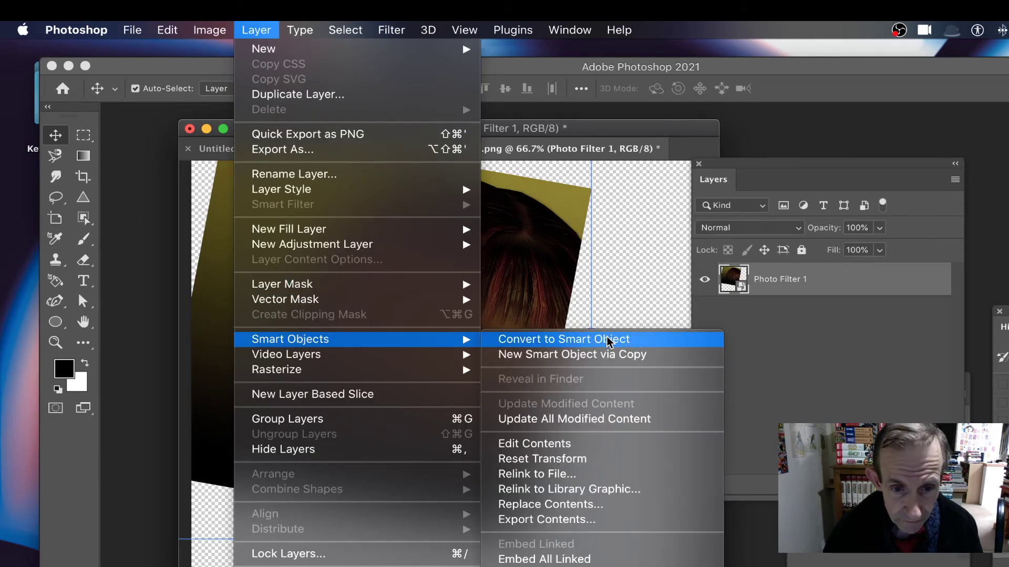
{"action": "left_click", "coordinate": [602, 460]}
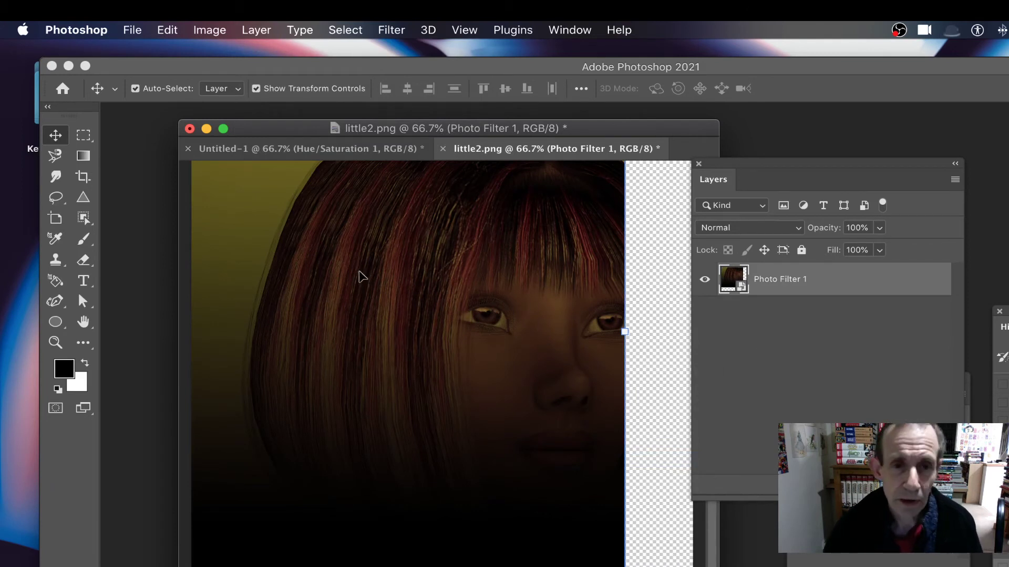
{"action": "left_click_drag", "start_coordinate": [361, 252], "coordinate": [430, 315]}
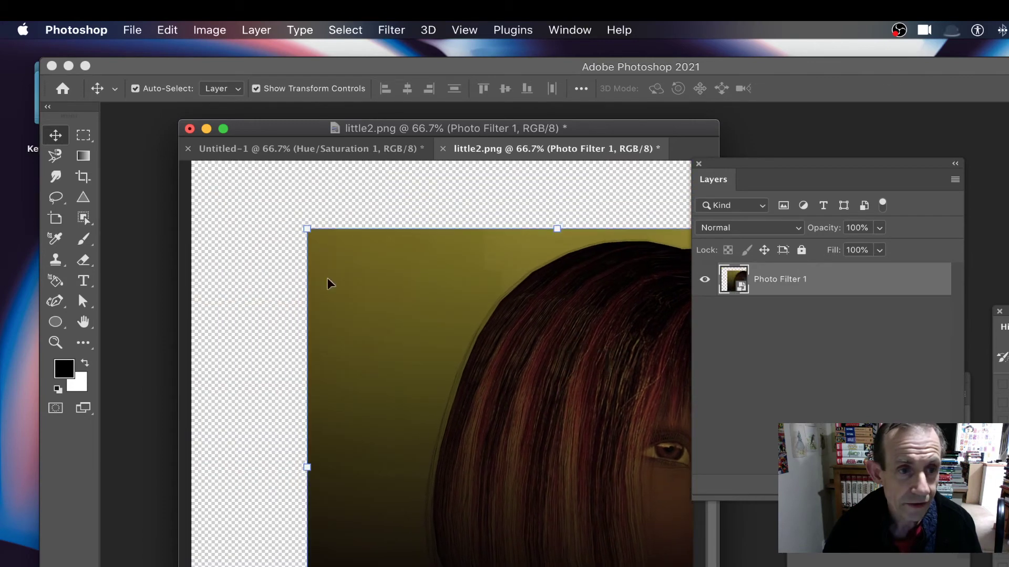
{"action": "left_click_drag", "start_coordinate": [308, 228], "coordinate": [372, 279]}
{"action": "left_click_drag", "start_coordinate": [559, 240], "coordinate": [604, 400]}
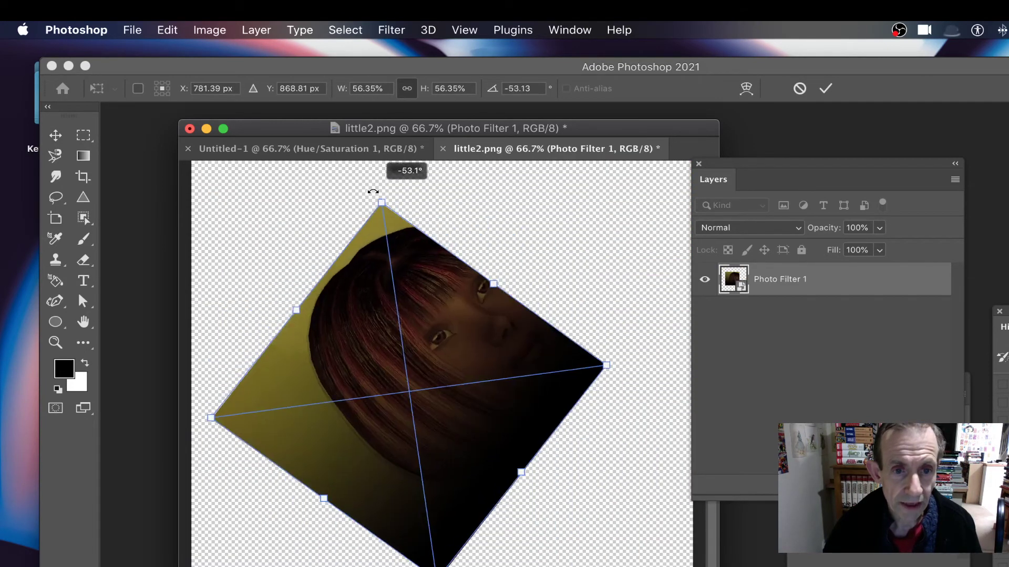
{"action": "left_click", "coordinate": [825, 88]}
- Warp the portrait, curling its top corner up and bulging its right edge outward
{"action": "left_click", "coordinate": [166, 32]}
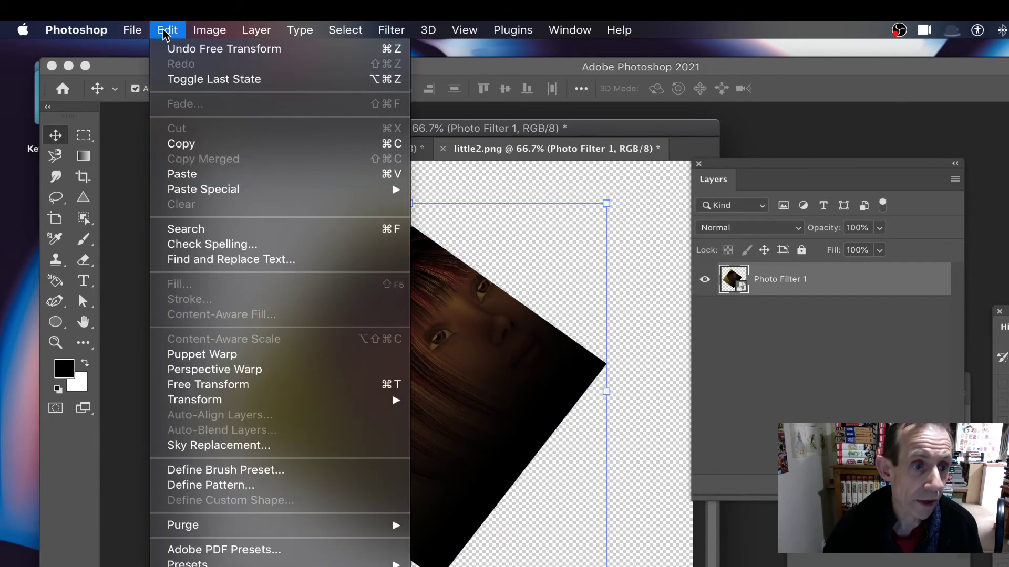
{"action": "mouse_move", "coordinate": [203, 401]}
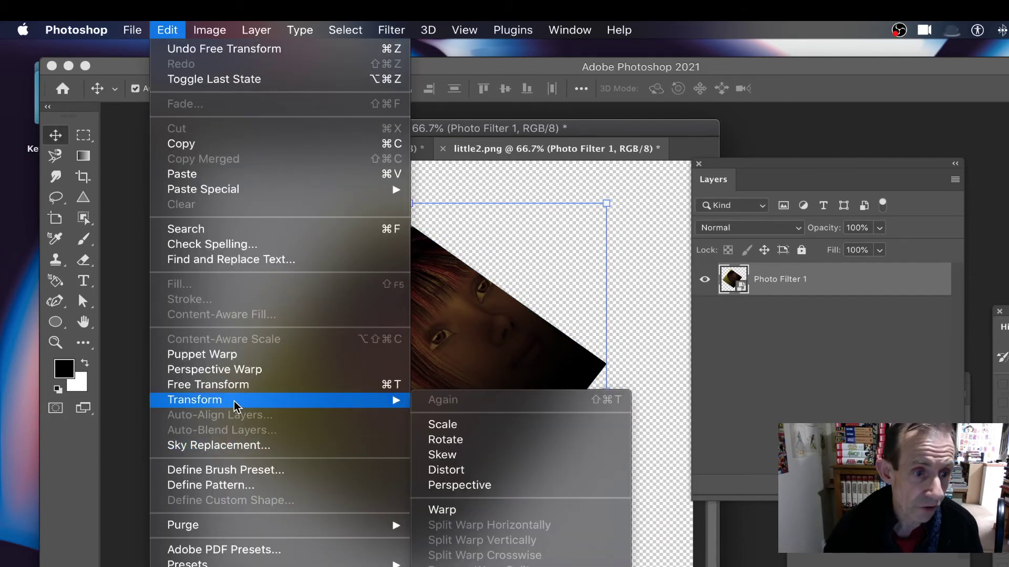
{"action": "left_click", "coordinate": [468, 513]}
{"action": "left_click_drag", "start_coordinate": [379, 203], "coordinate": [578, 163]}
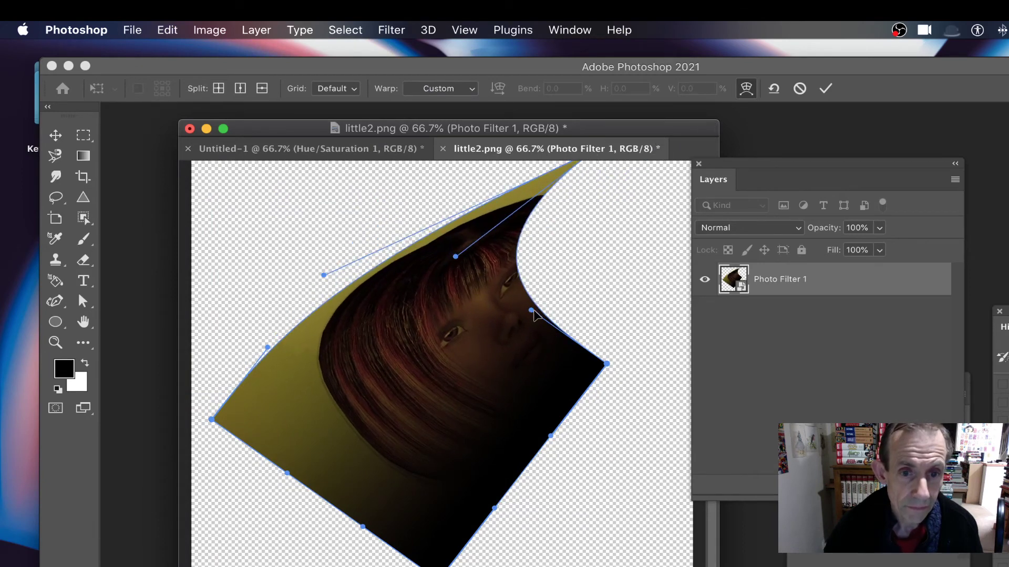
{"action": "left_click_drag", "start_coordinate": [532, 311], "coordinate": [676, 277]}
{"action": "left_click_drag", "start_coordinate": [605, 364], "coordinate": [658, 454]}
{"action": "left_click", "coordinate": [825, 89]}
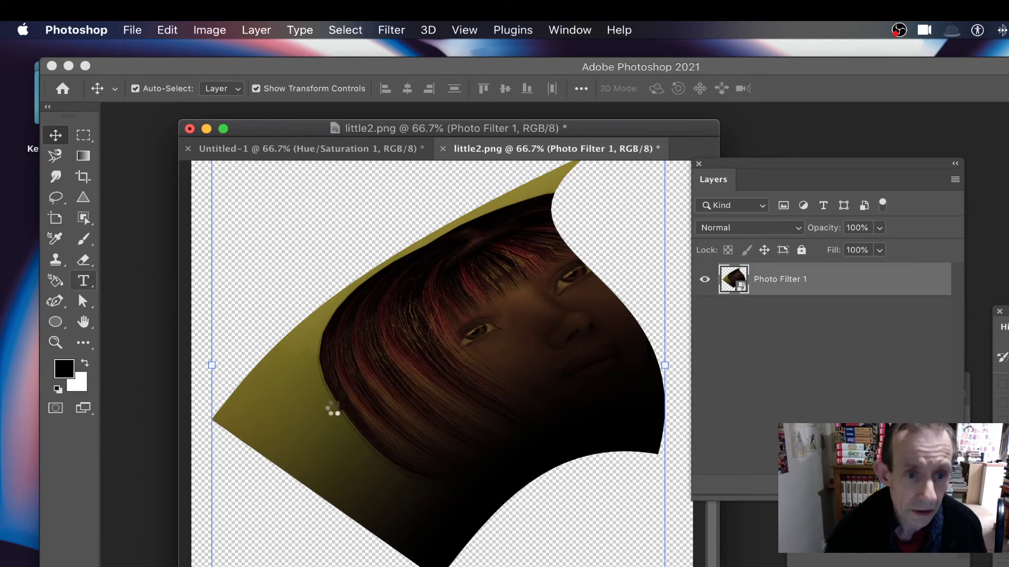
- Type 'WARP DESIGN' near the bottom of the canvas
{"action": "left_click", "coordinate": [83, 280]}
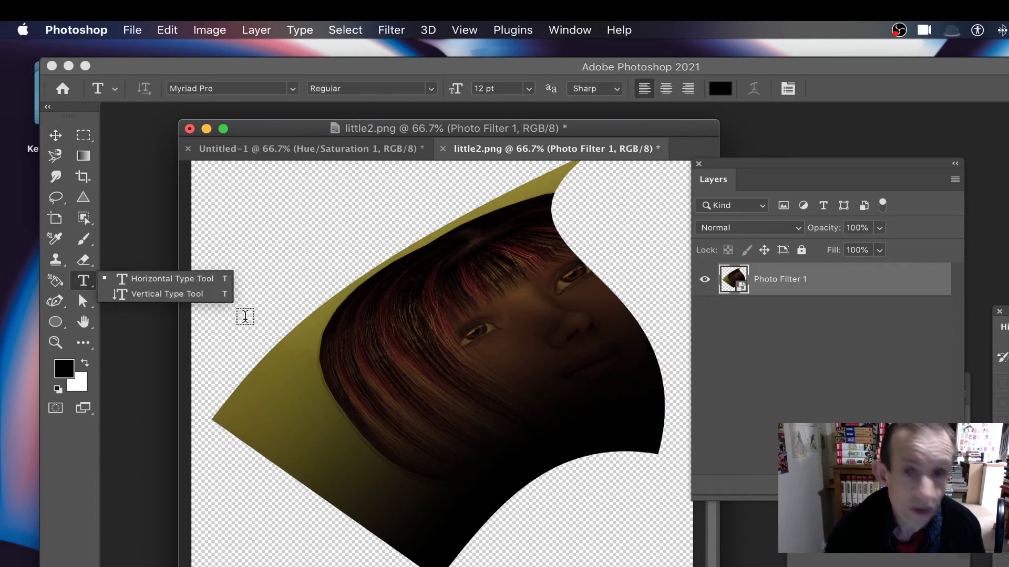
{"action": "left_click", "coordinate": [326, 540]}
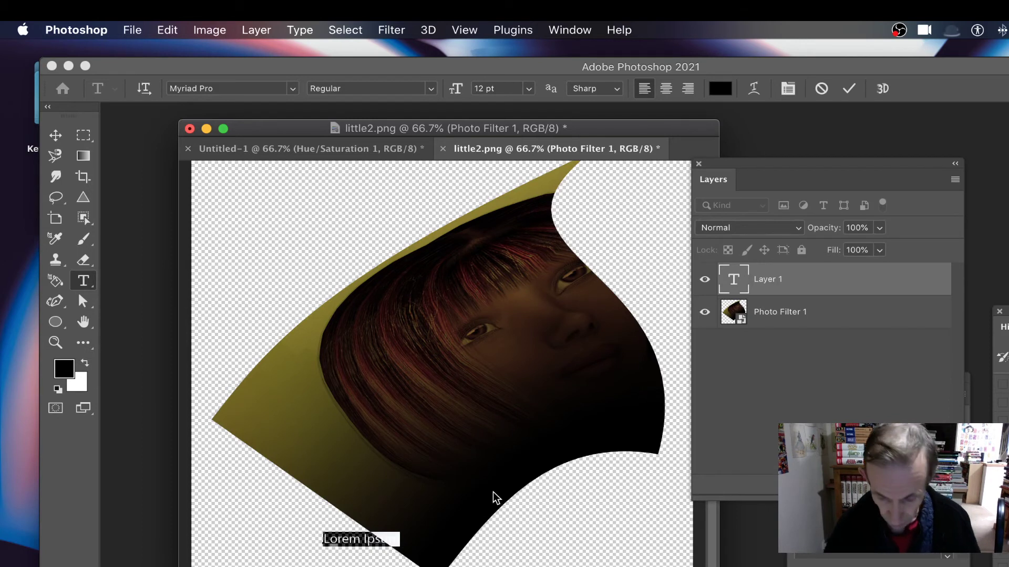
{"action": "type", "text": "WARP"}
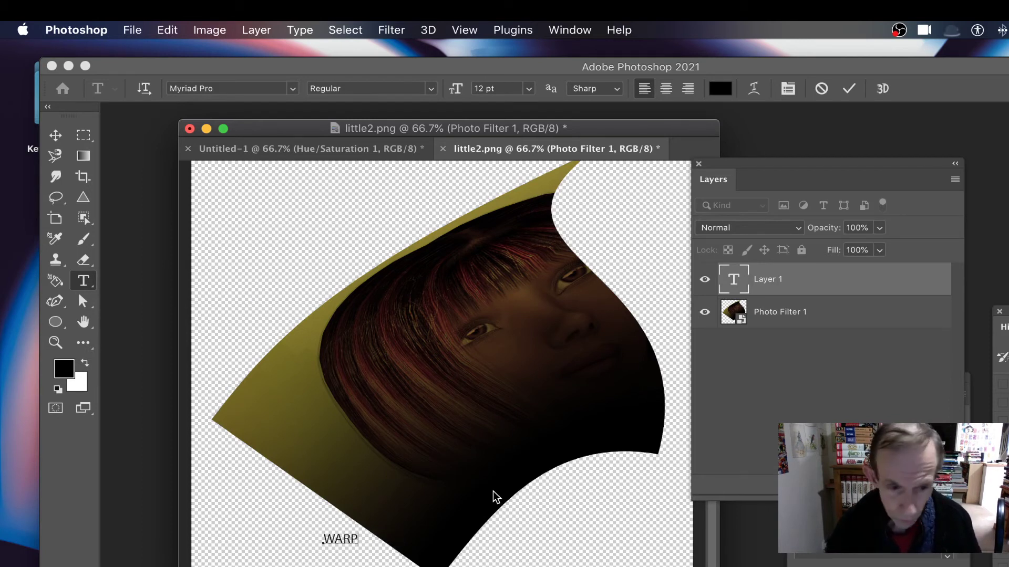
{"action": "type", "text": " DESIG"}
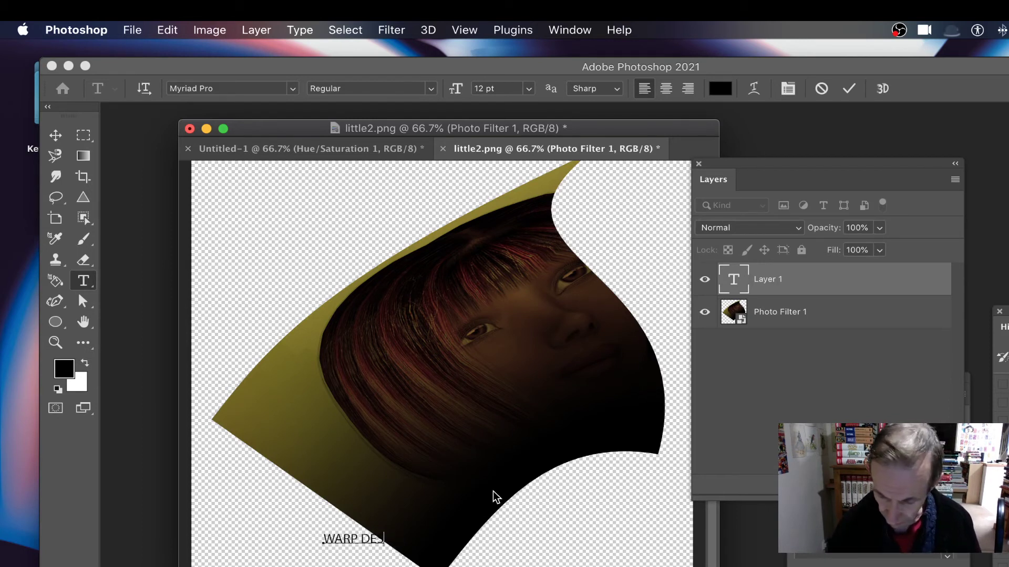
{"action": "type", "text": "N"}
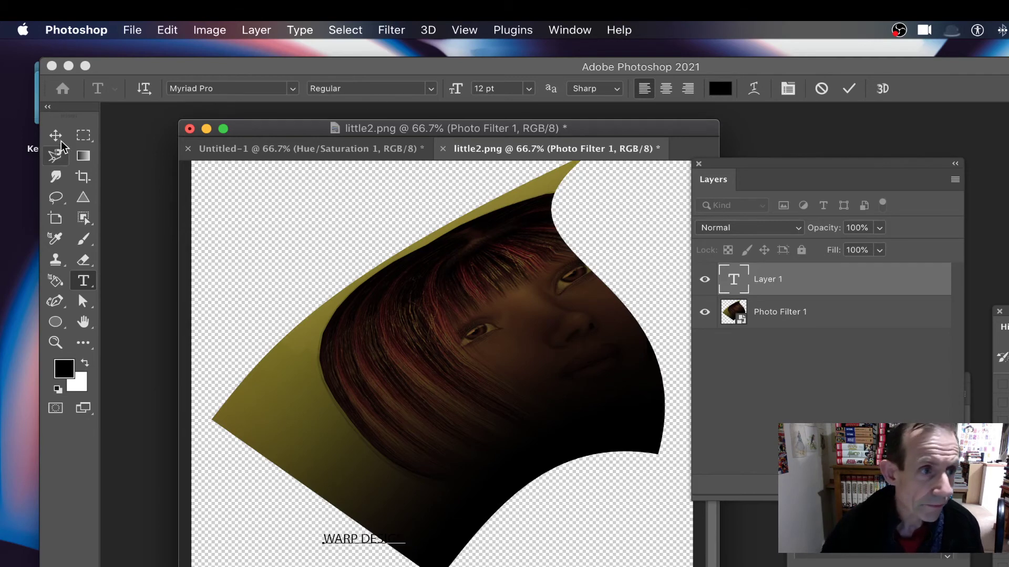
- Enlarge the WARP DESIGN text and move it up onto the face
{"action": "left_click", "coordinate": [55, 135]}
{"action": "key", "text": "super+t"}
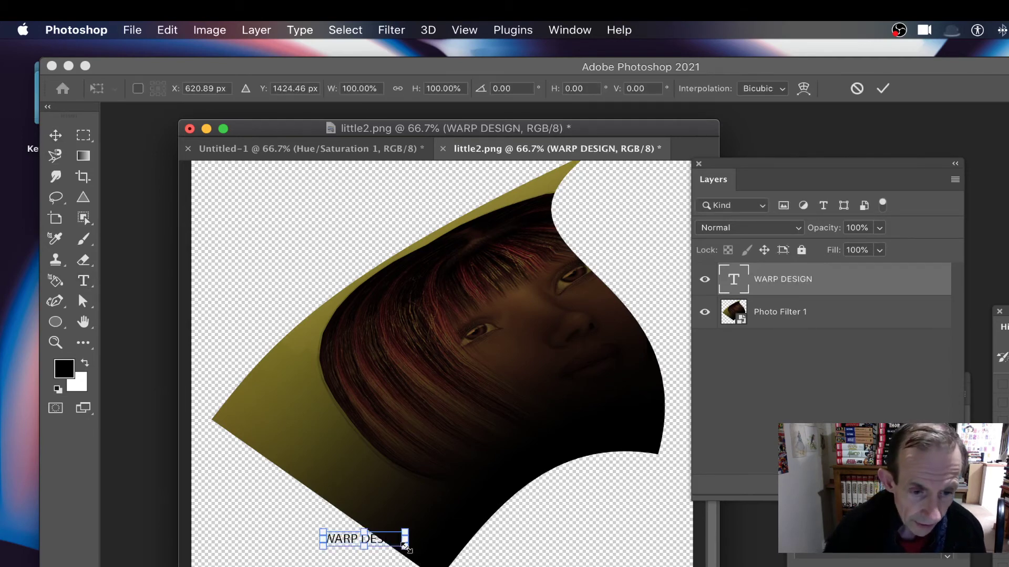
{"action": "left_click_drag", "start_coordinate": [404, 544], "coordinate": [599, 566]}
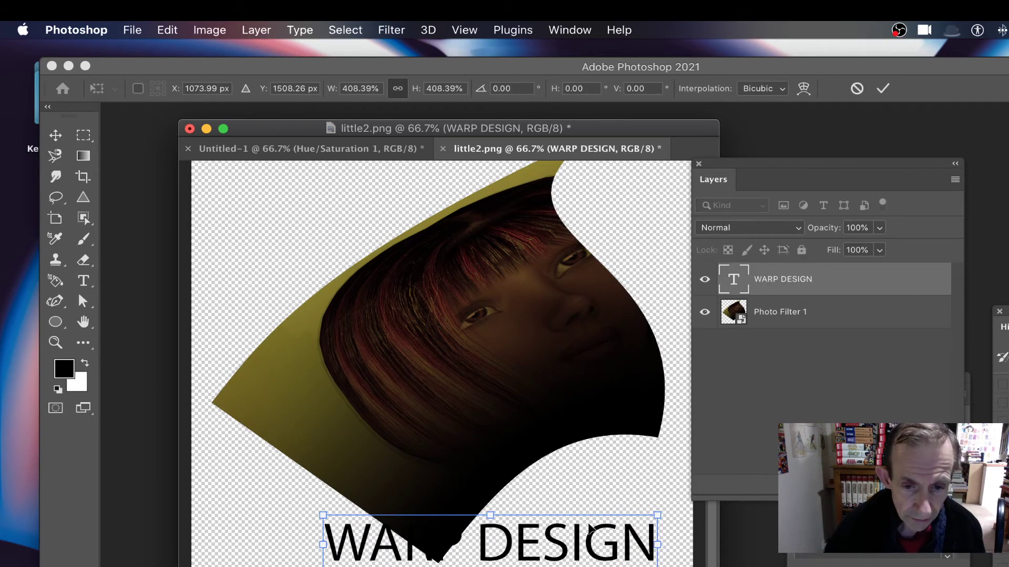
{"action": "left_click_drag", "start_coordinate": [591, 527], "coordinate": [497, 374]}
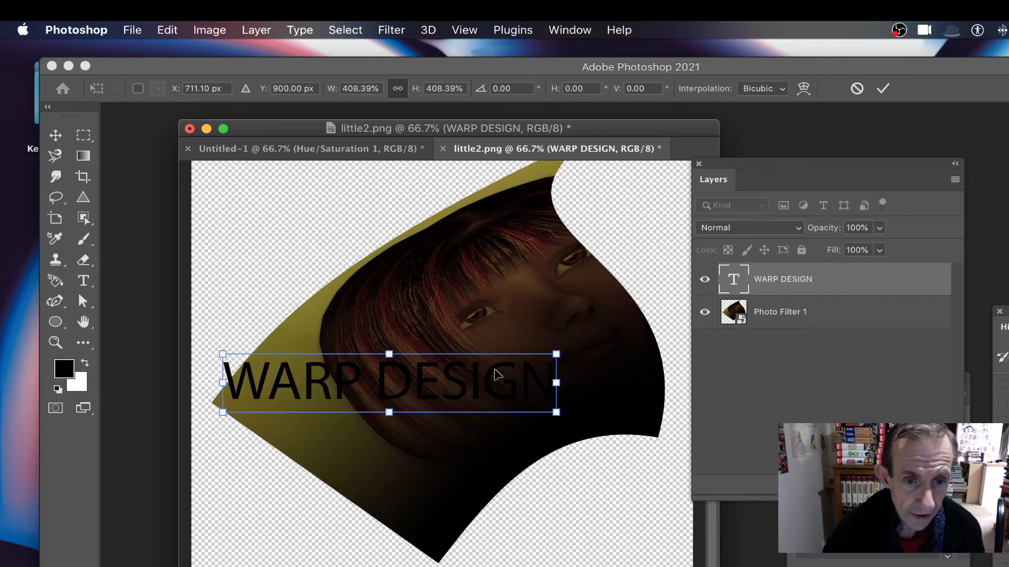
{"action": "key", "text": "Return"}
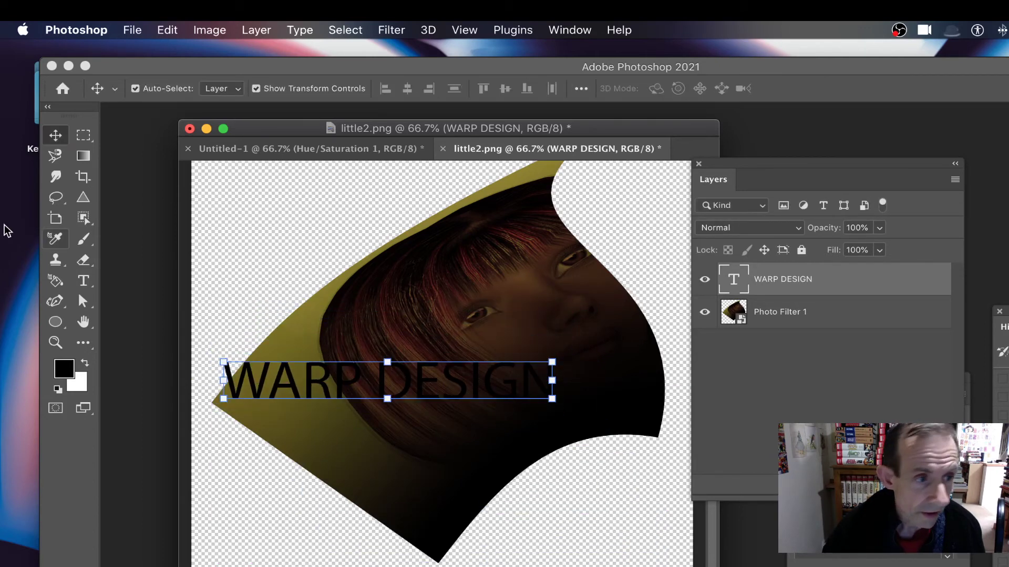
- Change the WARP DESIGN text colour to white (ffffff) and commit the edit
{"action": "left_click", "coordinate": [83, 280]}
{"action": "left_click_drag", "start_coordinate": [224, 382], "coordinate": [584, 375]}
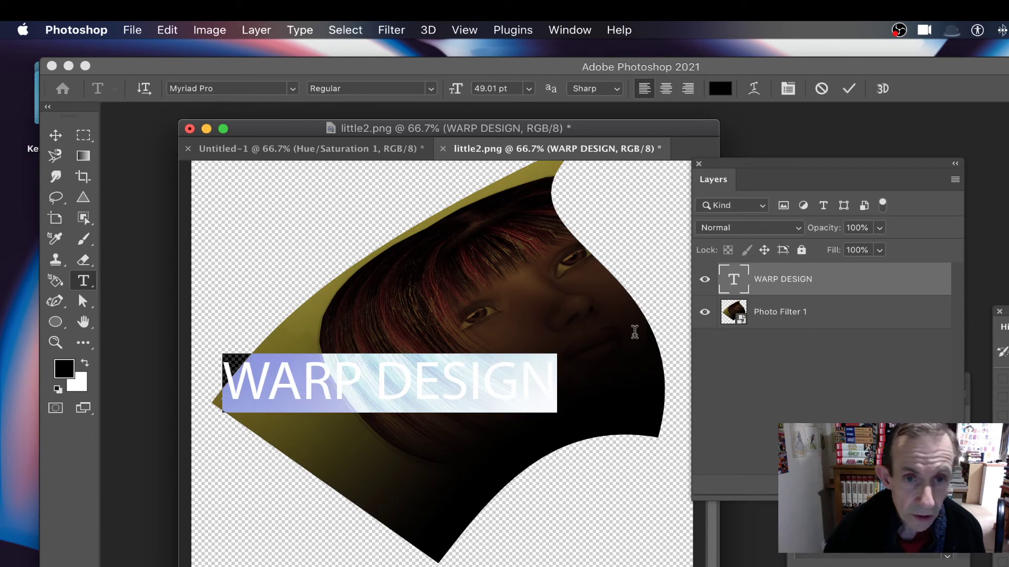
{"action": "left_click", "coordinate": [718, 92]}
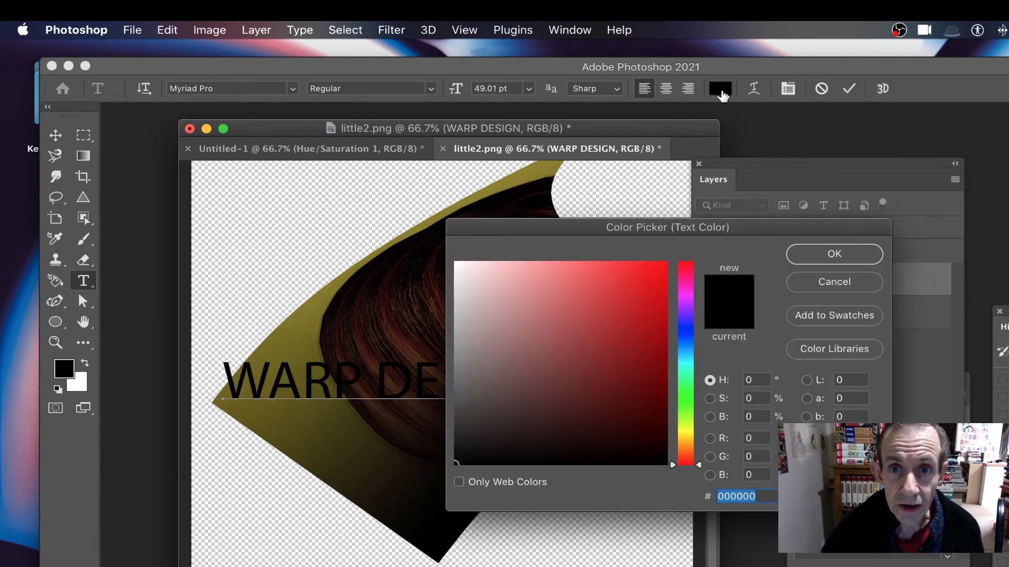
{"action": "left_click_drag", "start_coordinate": [504, 319], "coordinate": [449, 256]}
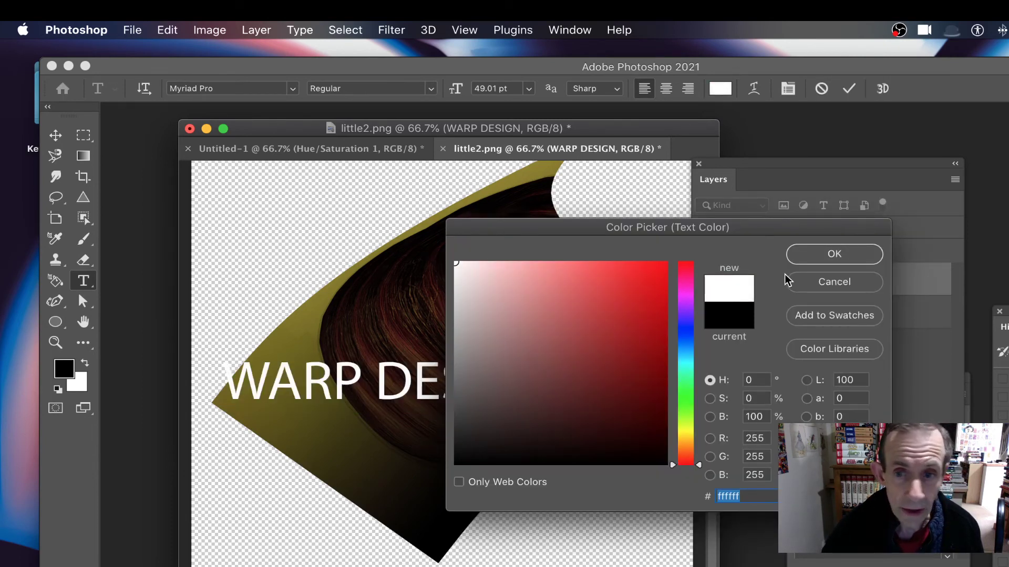
{"action": "left_click", "coordinate": [804, 255]}
{"action": "left_click", "coordinate": [847, 88]}
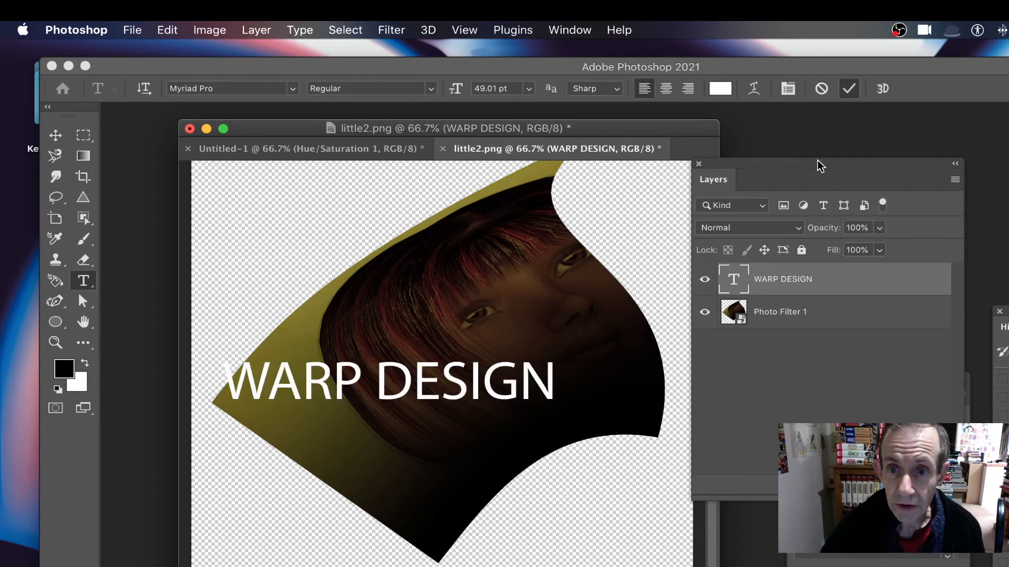
{"action": "left_click", "coordinate": [779, 312], "text": "shift"}
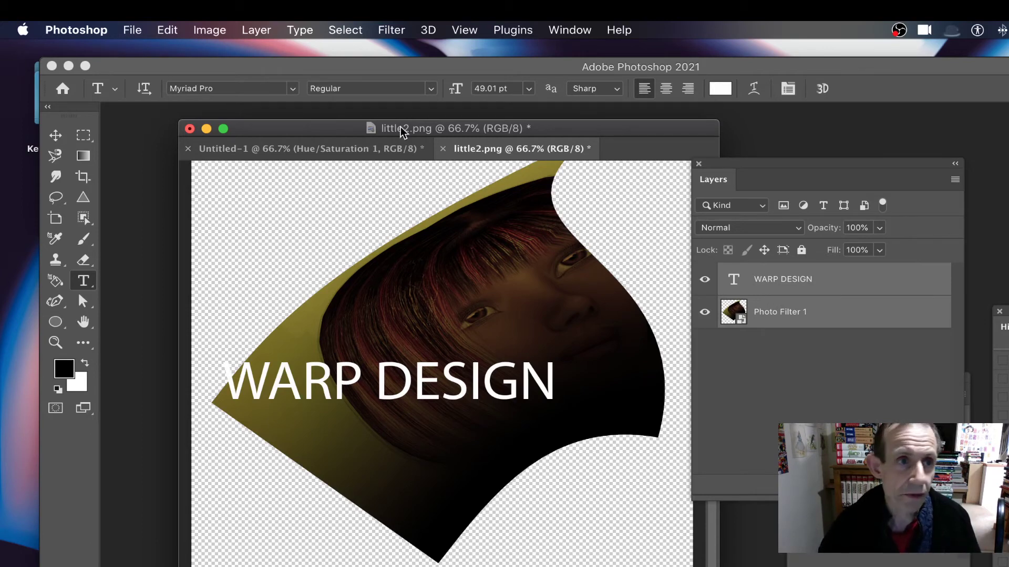
- Combine the text and Photo Filter 1 layers into one WARP DESIGN smart object
{"action": "left_click", "coordinate": [259, 32]}
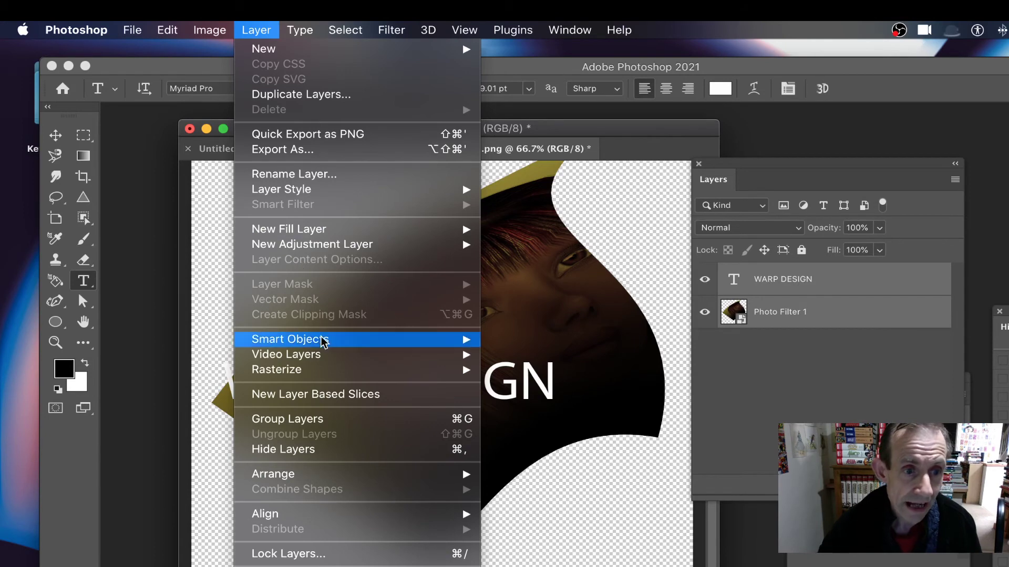
{"action": "mouse_move", "coordinate": [326, 340]}
{"action": "left_click", "coordinate": [585, 340]}
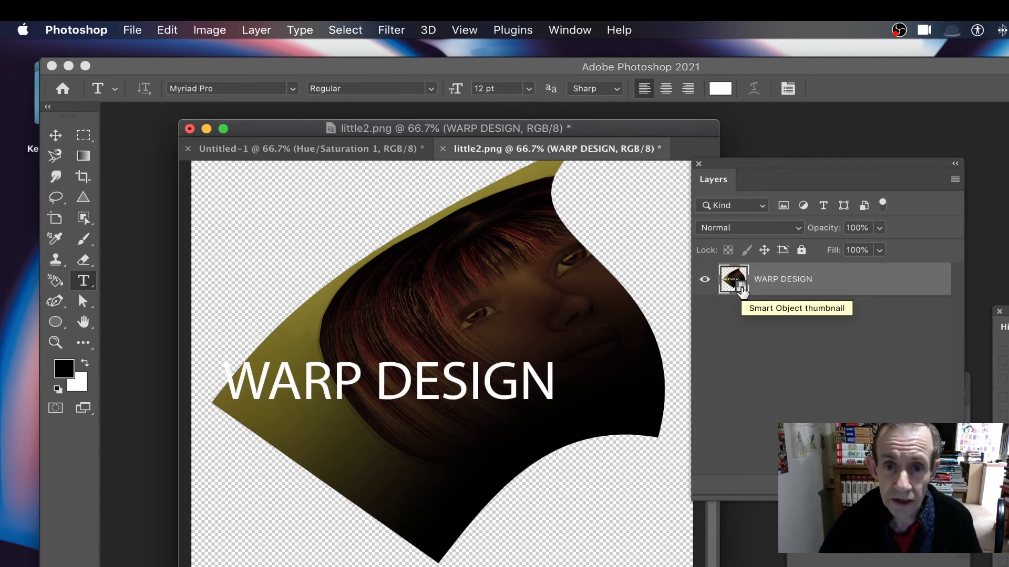
- Distort the combined layer, stretching it to 117.87% height, and move it up-left
{"action": "left_click", "coordinate": [167, 31]}
{"action": "mouse_move", "coordinate": [181, 399]}
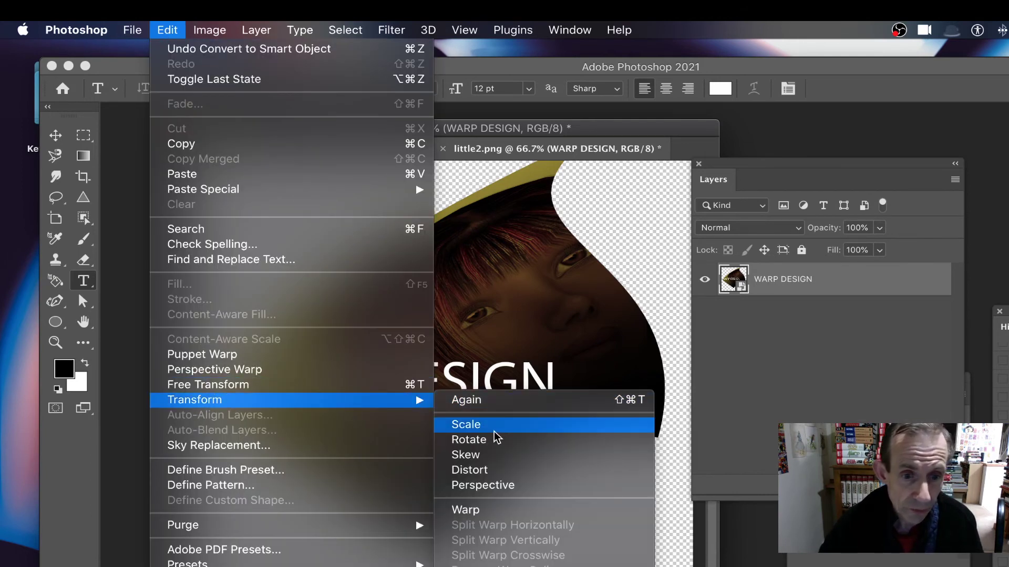
{"action": "left_click", "coordinate": [494, 470]}
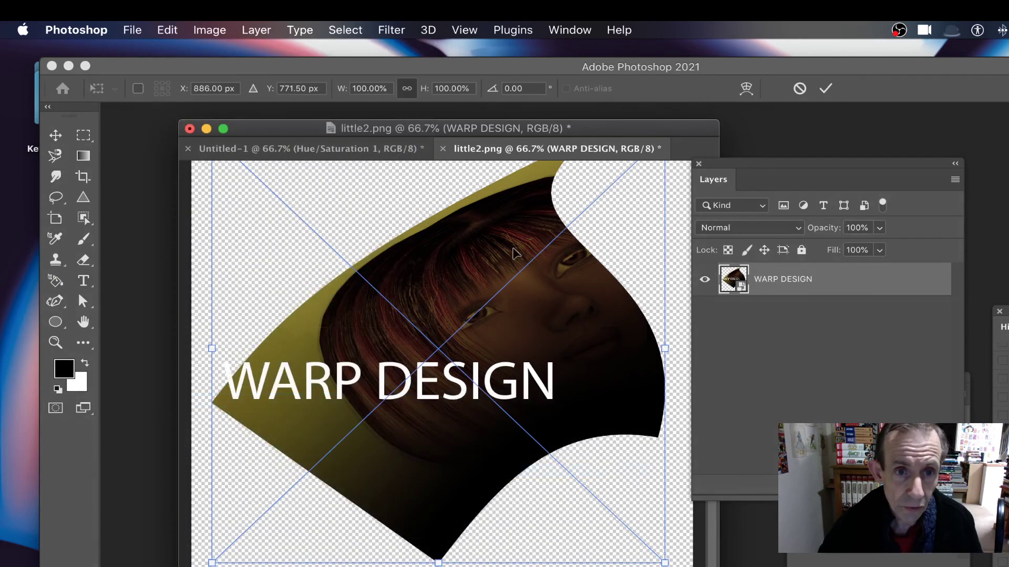
{"action": "left_click_drag", "start_coordinate": [212, 562], "coordinate": [476, 566]}
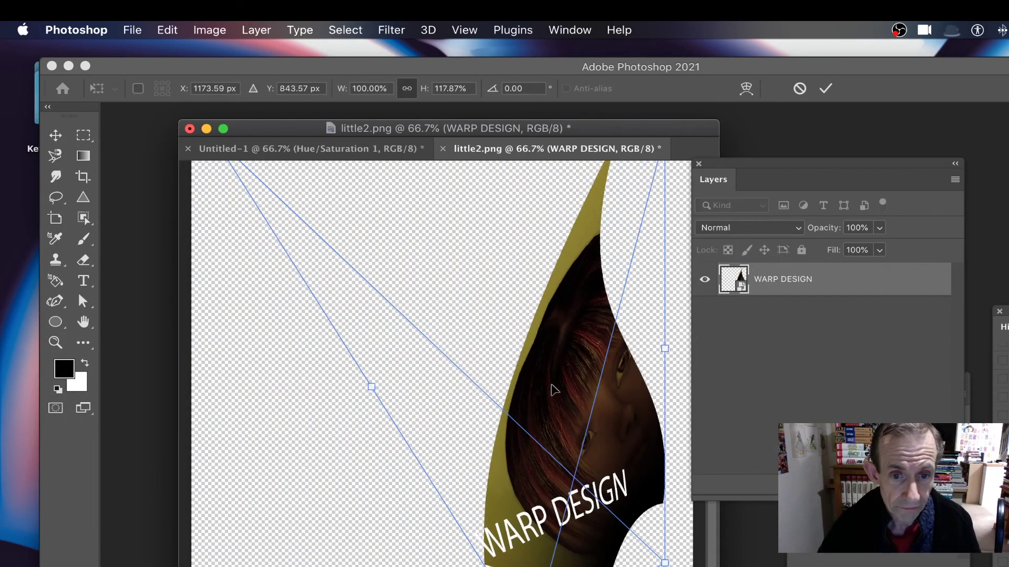
{"action": "left_click_drag", "start_coordinate": [551, 387], "coordinate": [379, 282]}
{"action": "key", "text": "Return"}
- Move the smart object down and rotate it to about 93°
{"action": "key", "text": "t"}
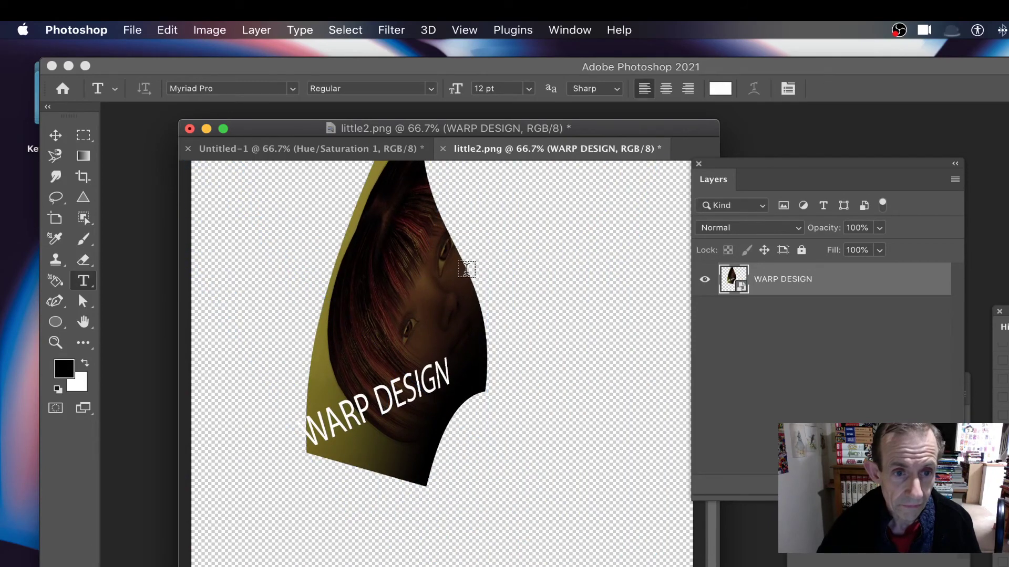
{"action": "left_click", "coordinate": [55, 135]}
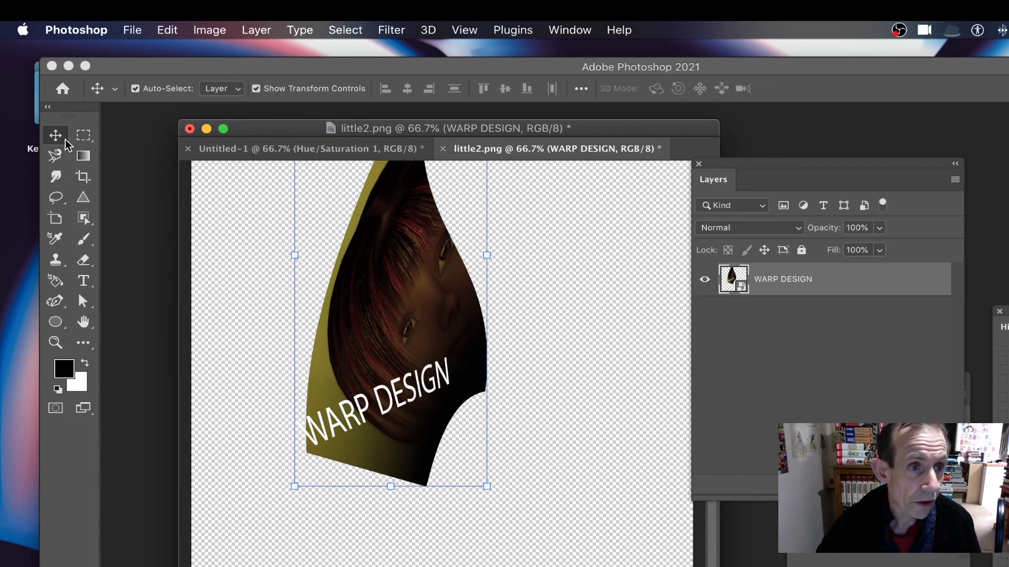
{"action": "left_click_drag", "start_coordinate": [425, 277], "coordinate": [439, 427]}
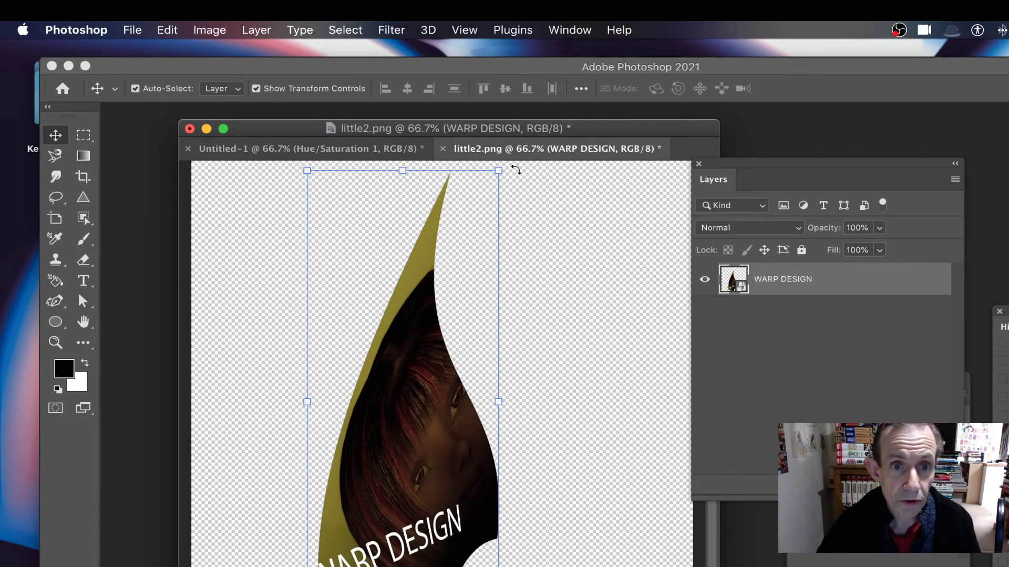
{"action": "left_click_drag", "start_coordinate": [513, 169], "coordinate": [578, 564]}
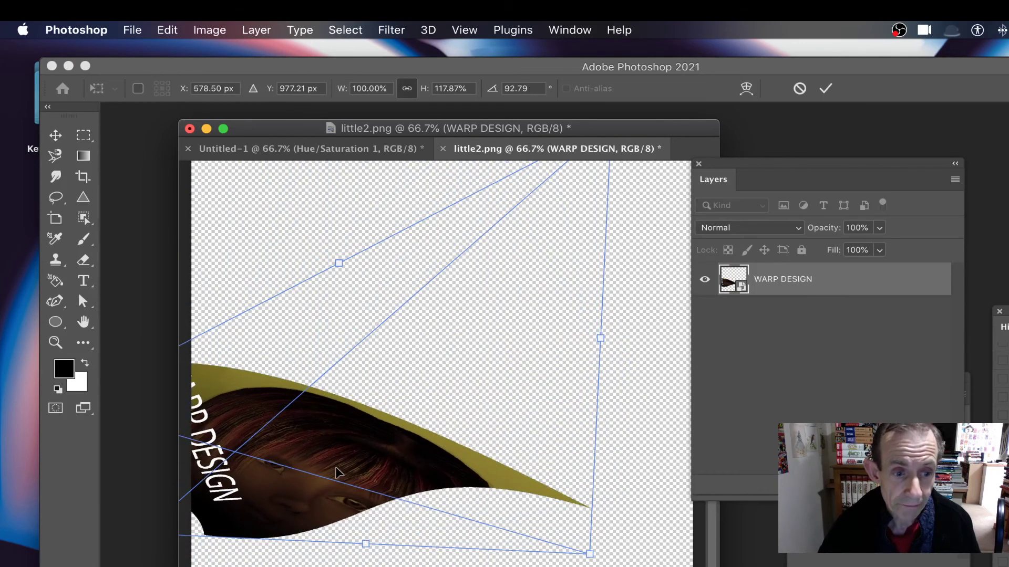
{"action": "left_click_drag", "start_coordinate": [306, 470], "coordinate": [462, 379]}
{"action": "key", "text": "Escape"}
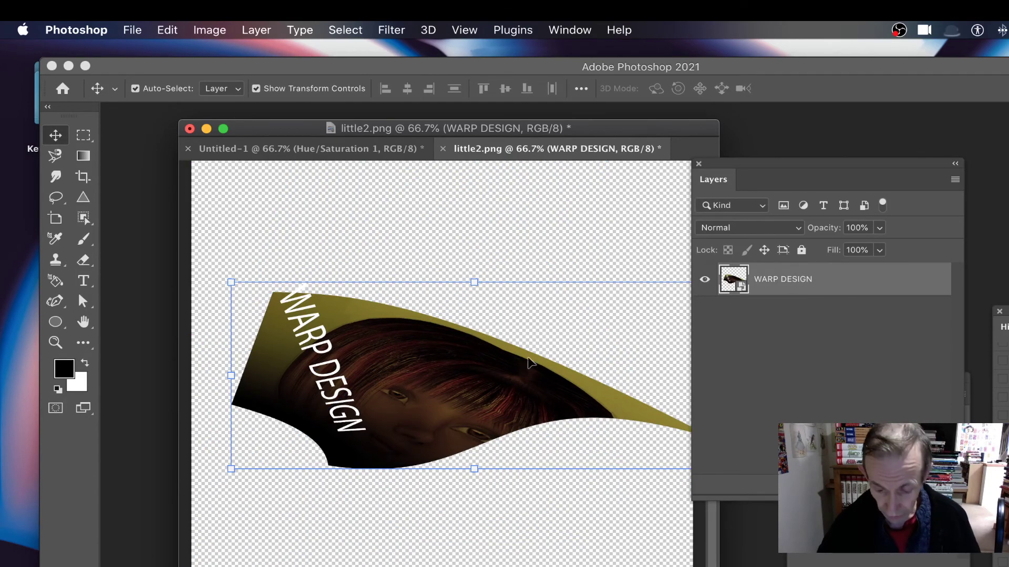
- Alt-drag a WARP DESIGN copy and rotate it nearly upright, about 7°, beside the original
{"action": "left_click_drag", "start_coordinate": [466, 356], "coordinate": [428, 479]}
{"action": "left_click_drag", "start_coordinate": [343, 492], "coordinate": [405, 459]}
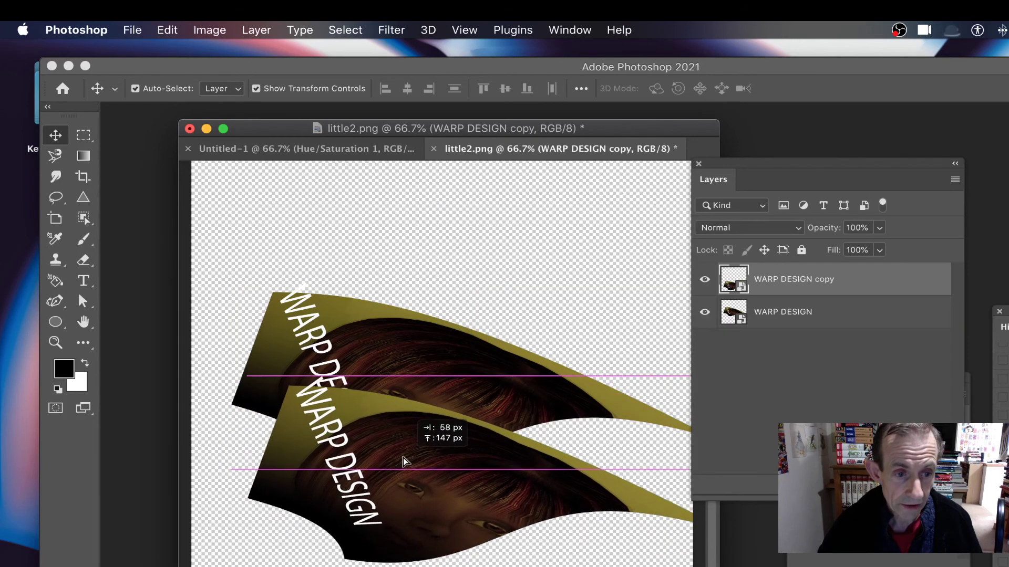
{"action": "key", "text": "ctrl+t"}
{"action": "left_click_drag", "start_coordinate": [241, 358], "coordinate": [515, 552]}
{"action": "left_click_drag", "start_coordinate": [545, 477], "coordinate": [522, 342]}
{"action": "key", "text": "Return"}
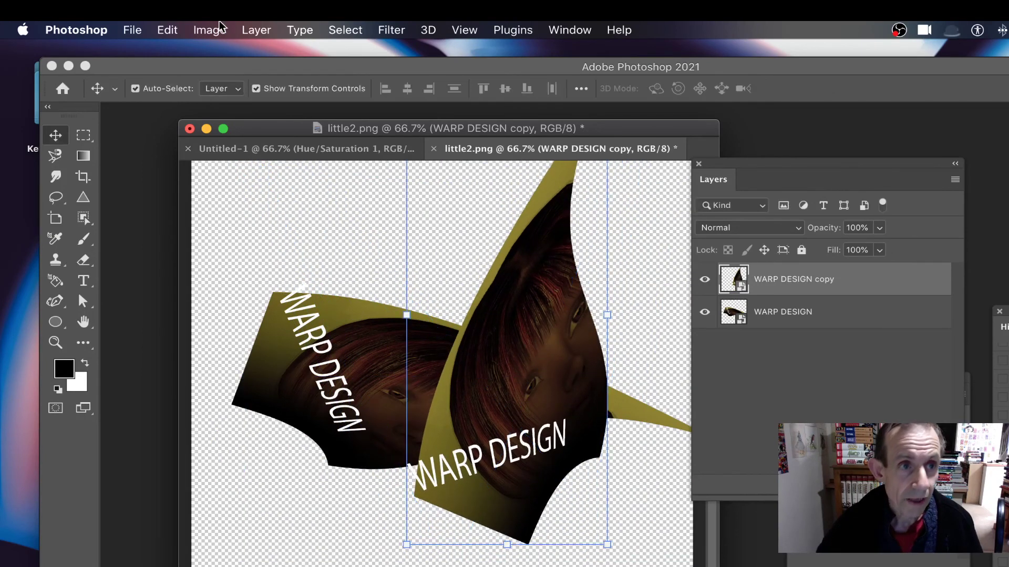
- Give the copy a Drop Shadow at 35% opacity, 142° angle, distance 85
{"action": "left_click", "coordinate": [256, 30]}
{"action": "mouse_move", "coordinate": [283, 193]}
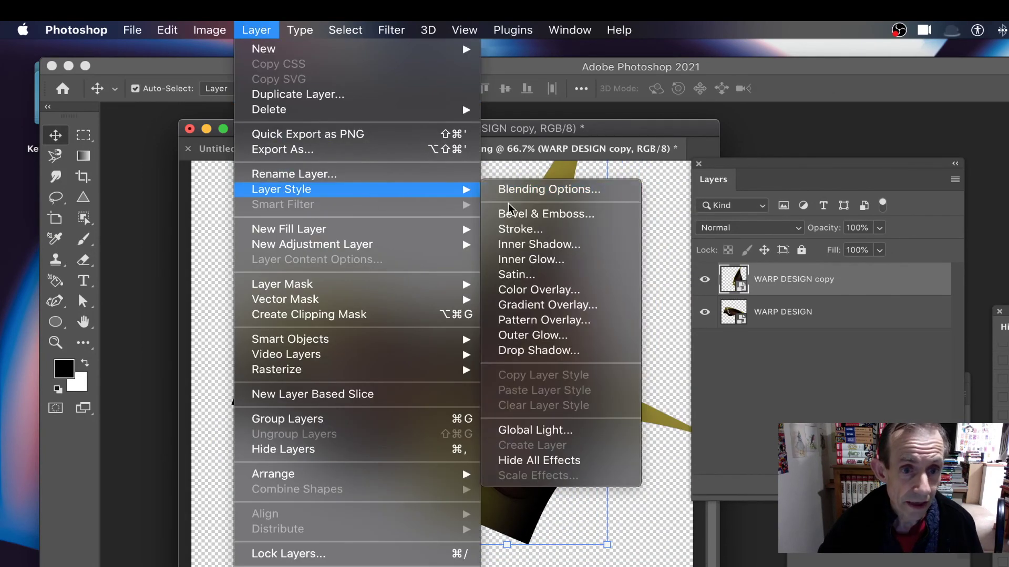
{"action": "left_click", "coordinate": [517, 351]}
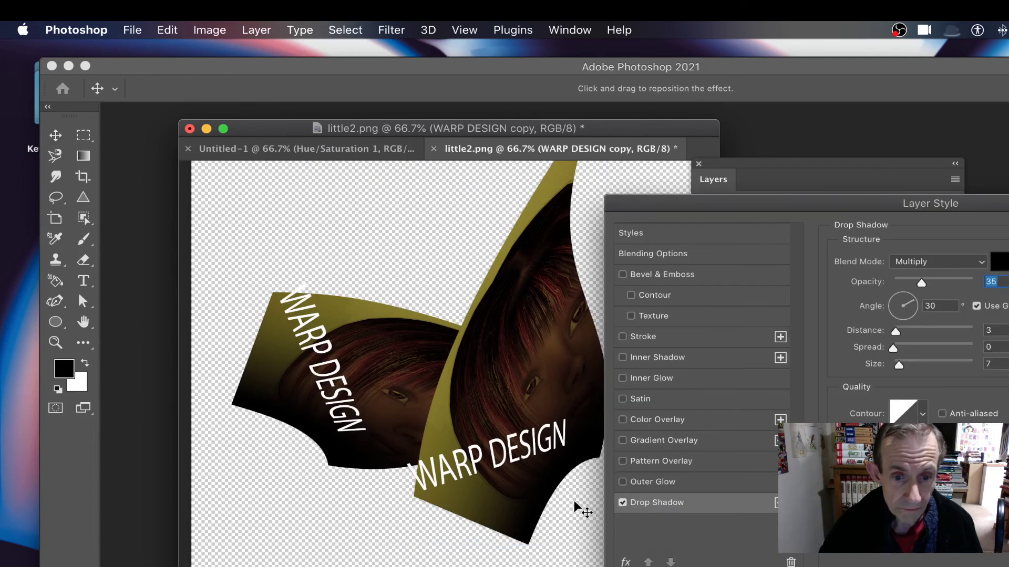
{"action": "left_click_drag", "start_coordinate": [584, 485], "coordinate": [607, 505]}
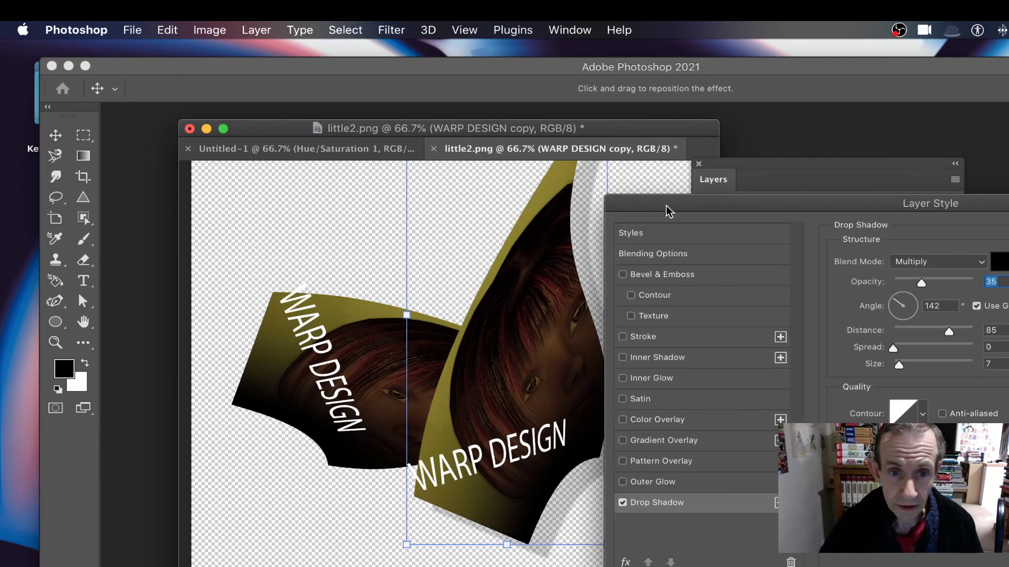
{"action": "key", "text": "Return"}
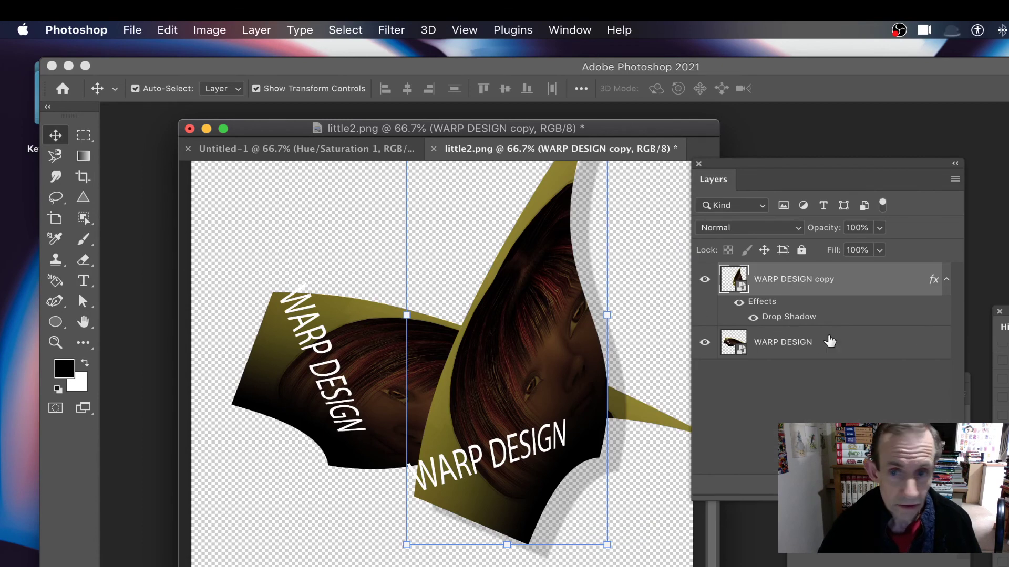
{"action": "left_click", "coordinate": [798, 340], "text": "shift"}
- Convert both warped WARP DESIGN layers into a single smart object
{"action": "left_click", "coordinate": [257, 30]}
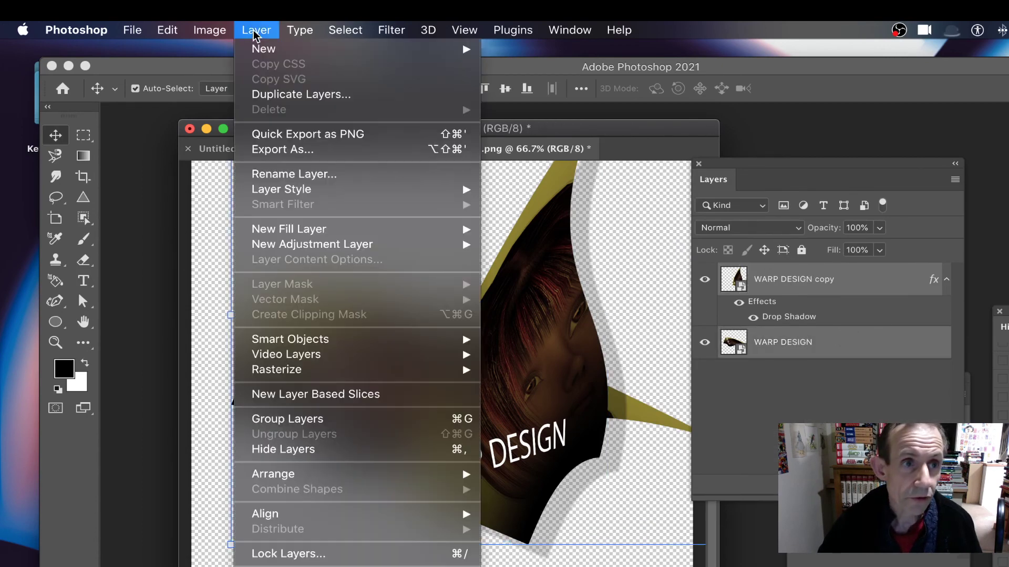
{"action": "mouse_move", "coordinate": [294, 339]}
{"action": "left_click", "coordinate": [564, 341]}
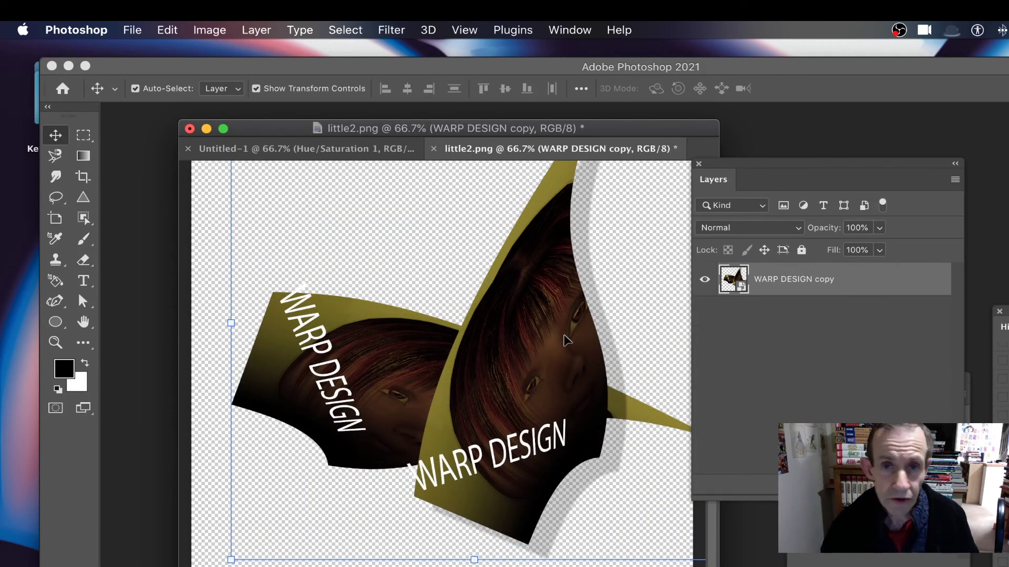
- Warp the combined smart object into sweeping curled wings and commit the warp
{"action": "left_click", "coordinate": [167, 30]}
{"action": "mouse_move", "coordinate": [246, 400]}
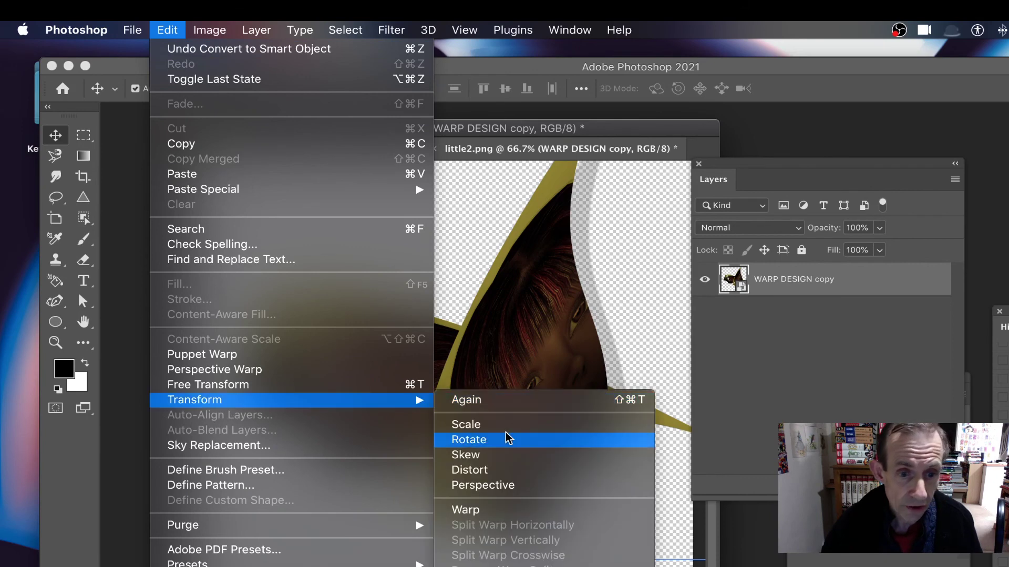
{"action": "left_click", "coordinate": [510, 509]}
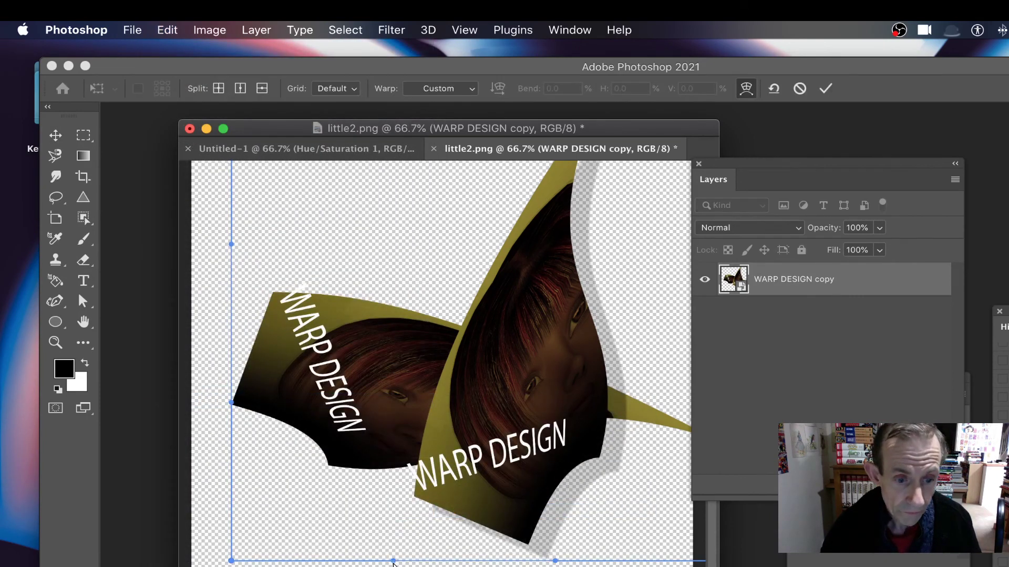
{"action": "left_click_drag", "start_coordinate": [393, 561], "coordinate": [379, 263]}
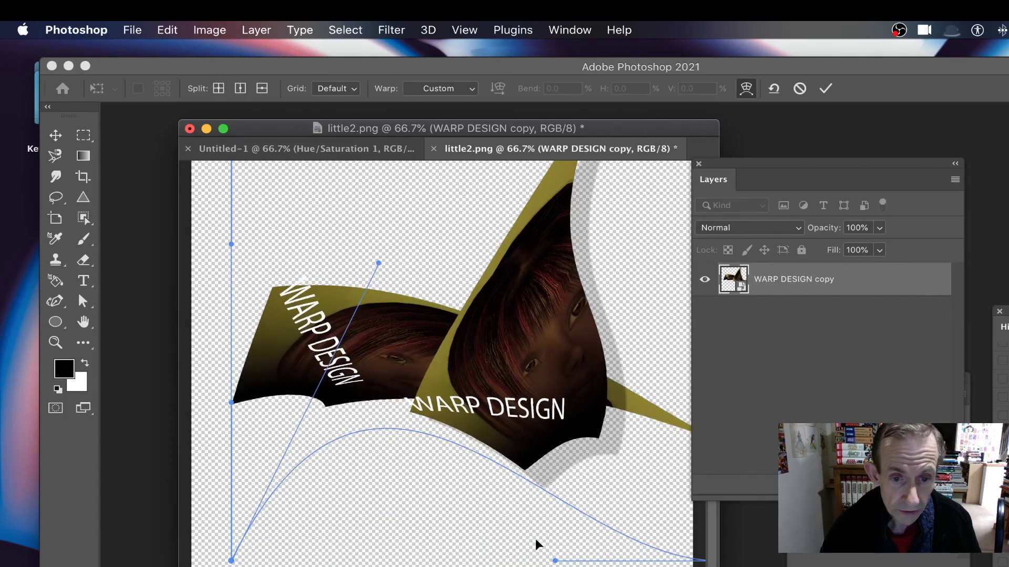
{"action": "left_click_drag", "start_coordinate": [555, 561], "coordinate": [205, 564]}
{"action": "left_click_drag", "start_coordinate": [562, 308], "coordinate": [400, 286]}
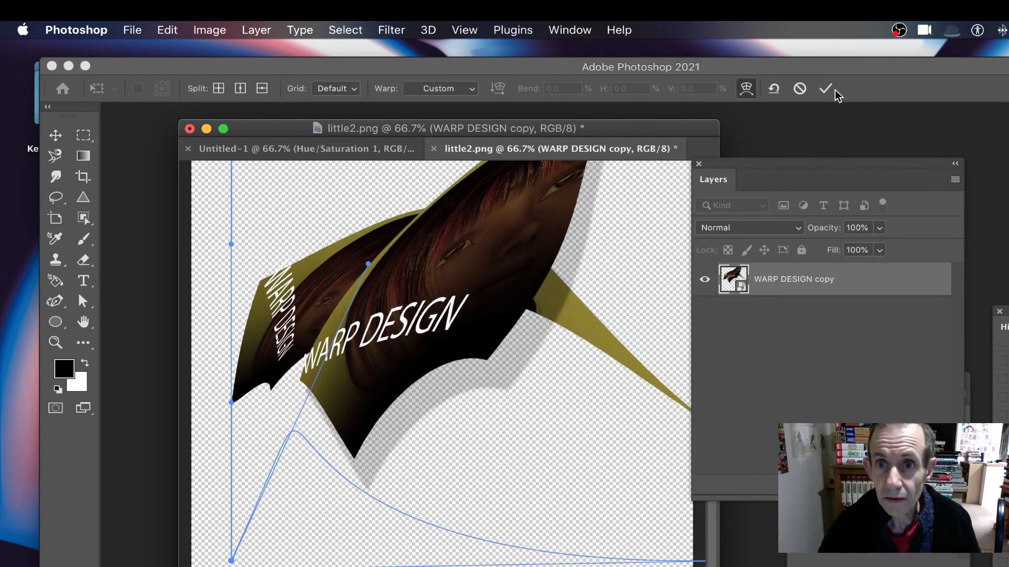
{"action": "left_click", "coordinate": [825, 88]}
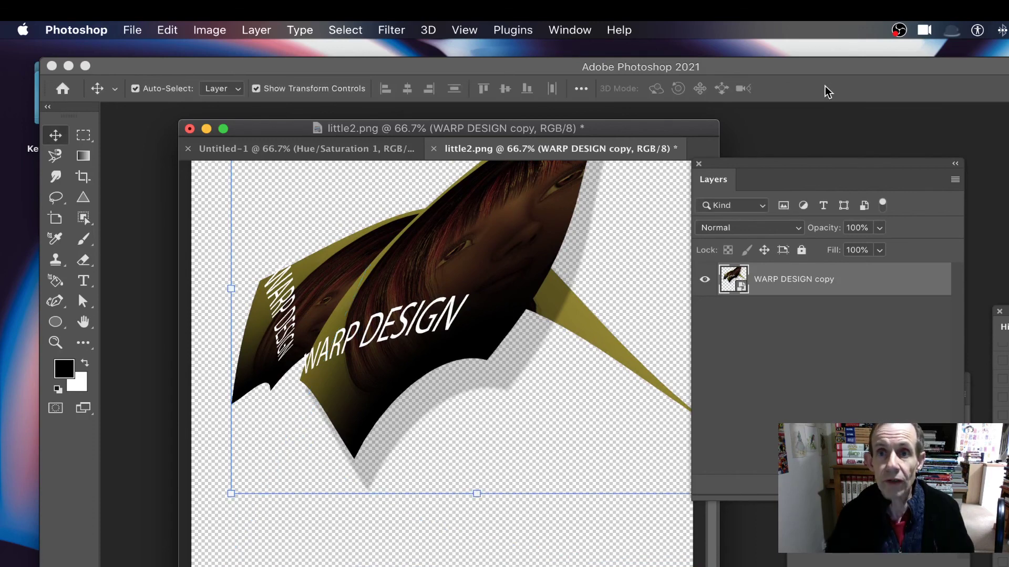